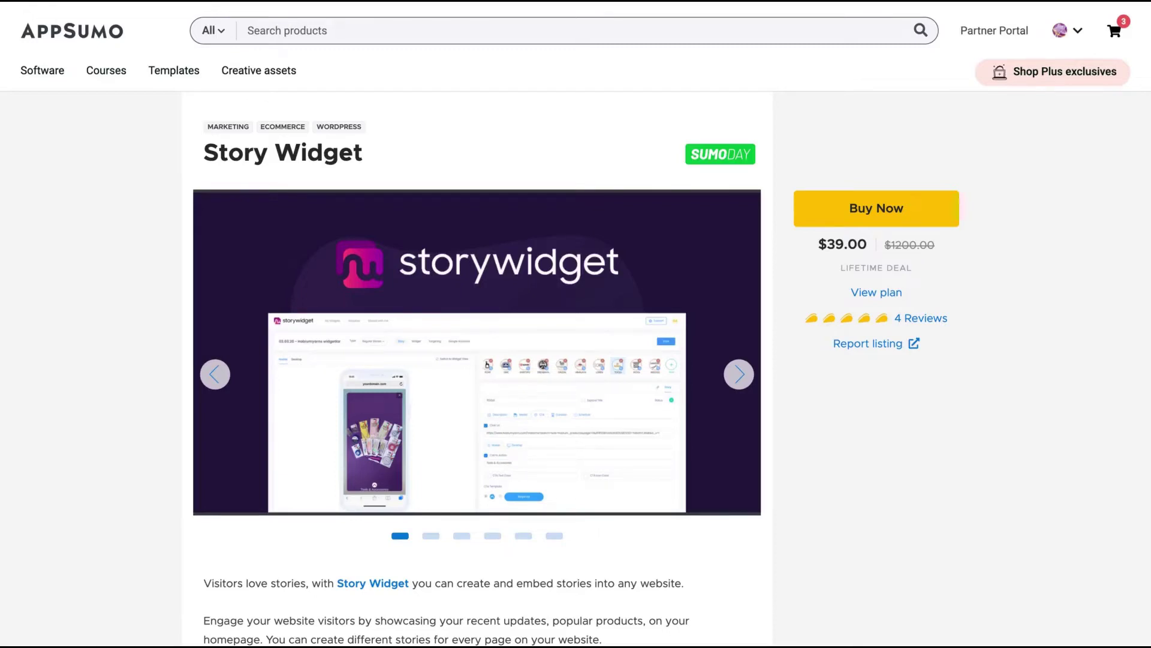
- Scroll the AppSumo listing to the Story Widget plan card: $39 one-time, 250,000 monthly impressions
{"action": "scroll", "coordinate": [835, 223], "scroll_direction": "down", "scroll_amount": 2}
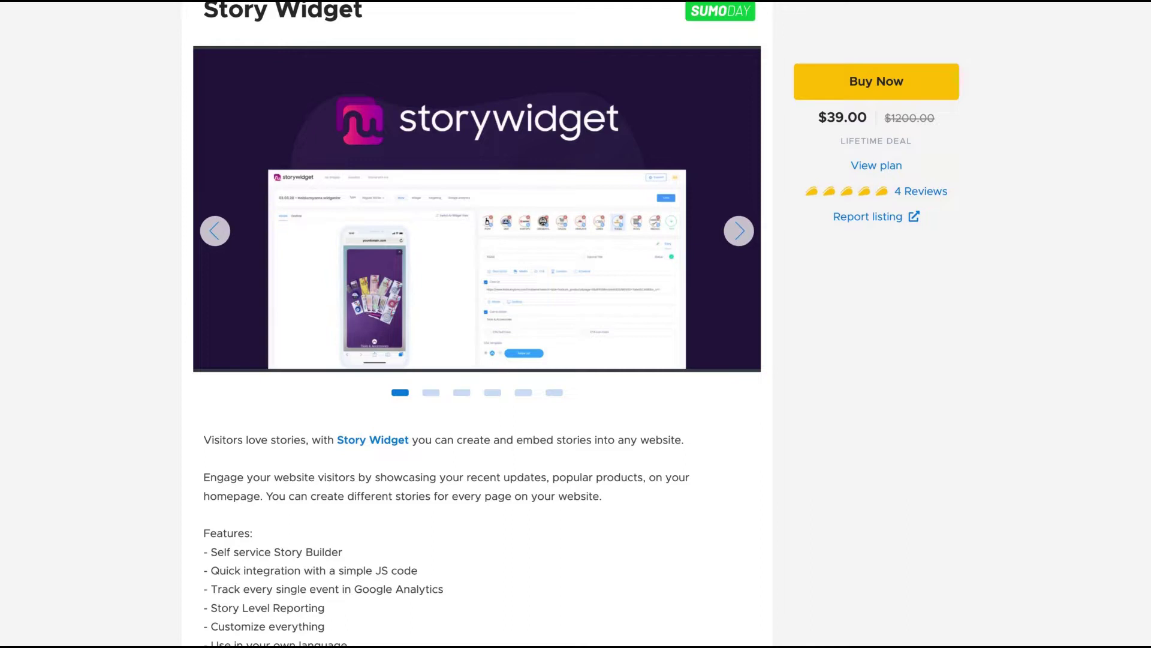
{"action": "scroll", "coordinate": [576, 324], "scroll_direction": "up", "scroll_amount": 3}
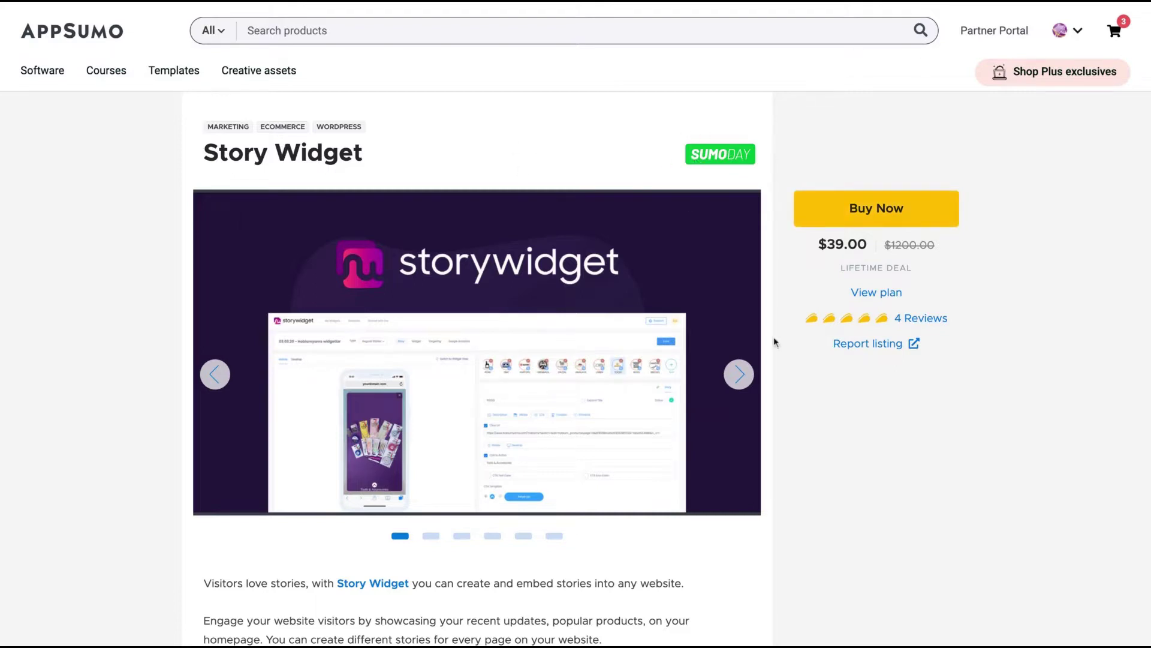
{"action": "scroll", "coordinate": [773, 340], "scroll_direction": "down", "scroll_amount": 2}
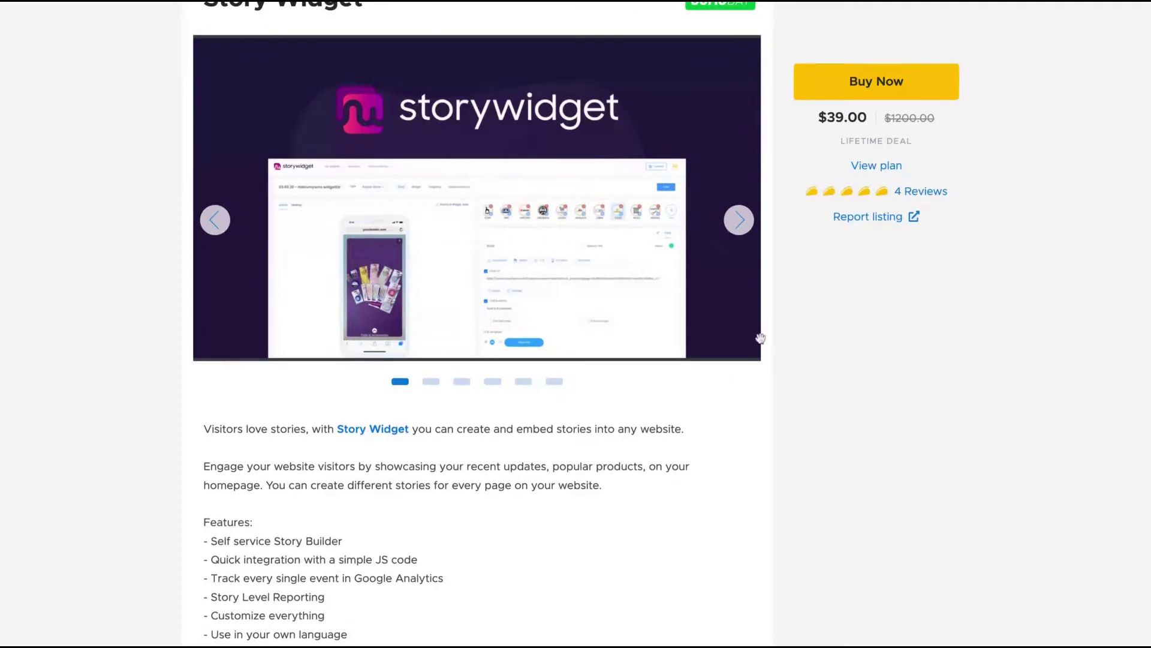
{"action": "scroll", "coordinate": [765, 328], "scroll_direction": "up", "scroll_amount": 1}
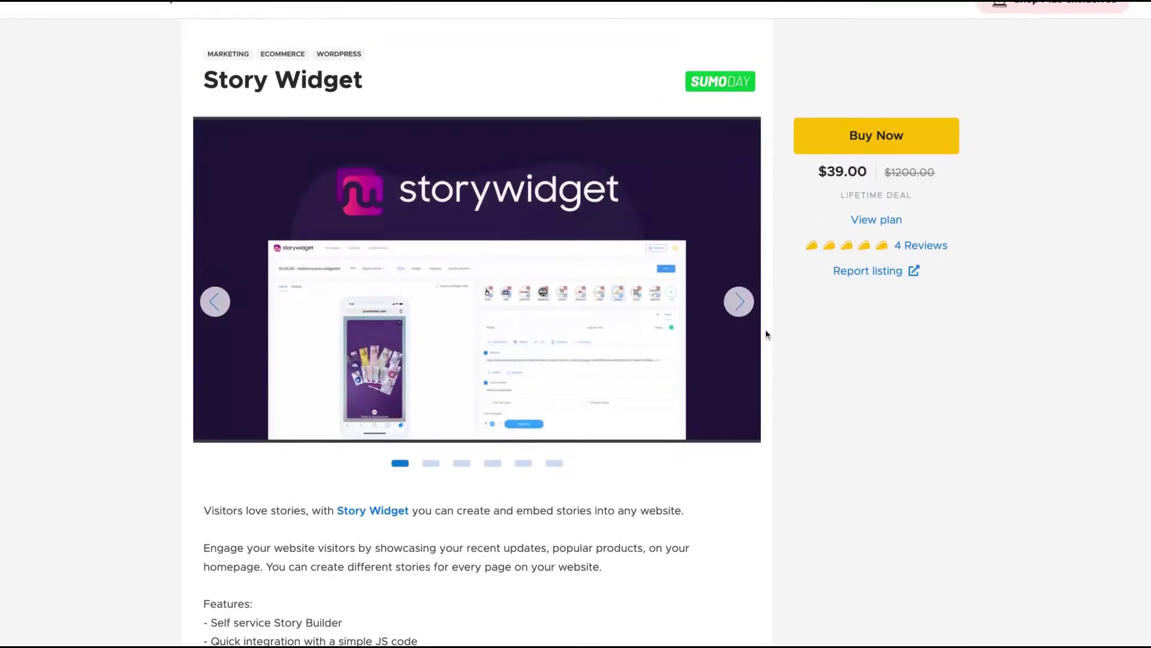
{"action": "triple_click", "coordinate": [822, 179]}
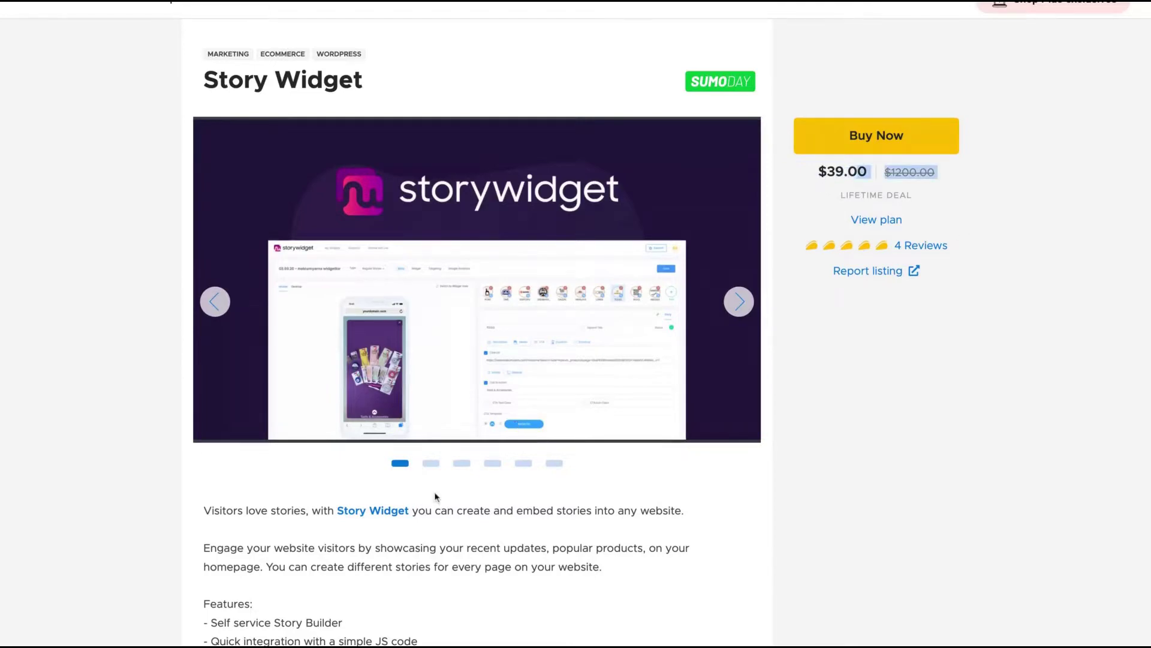
{"action": "scroll", "coordinate": [440, 491], "scroll_direction": "down", "scroll_amount": 10}
{"action": "scroll", "coordinate": [547, 344], "scroll_direction": "down", "scroll_amount": 3}
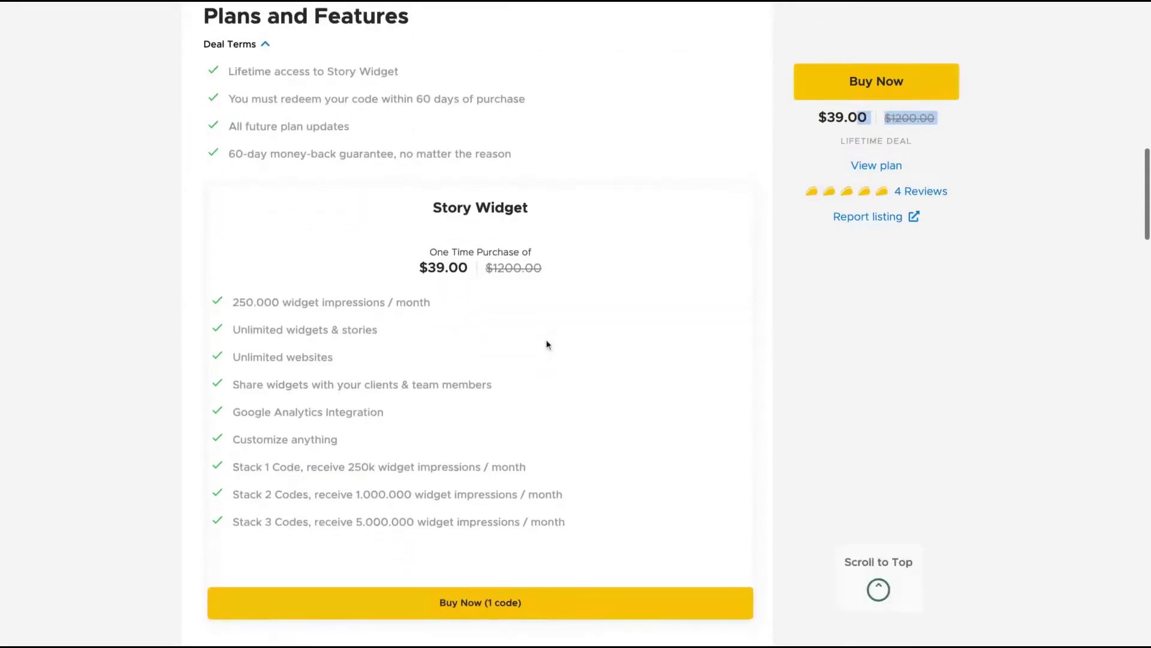
{"action": "scroll", "coordinate": [546, 343], "scroll_direction": "down", "scroll_amount": 1}
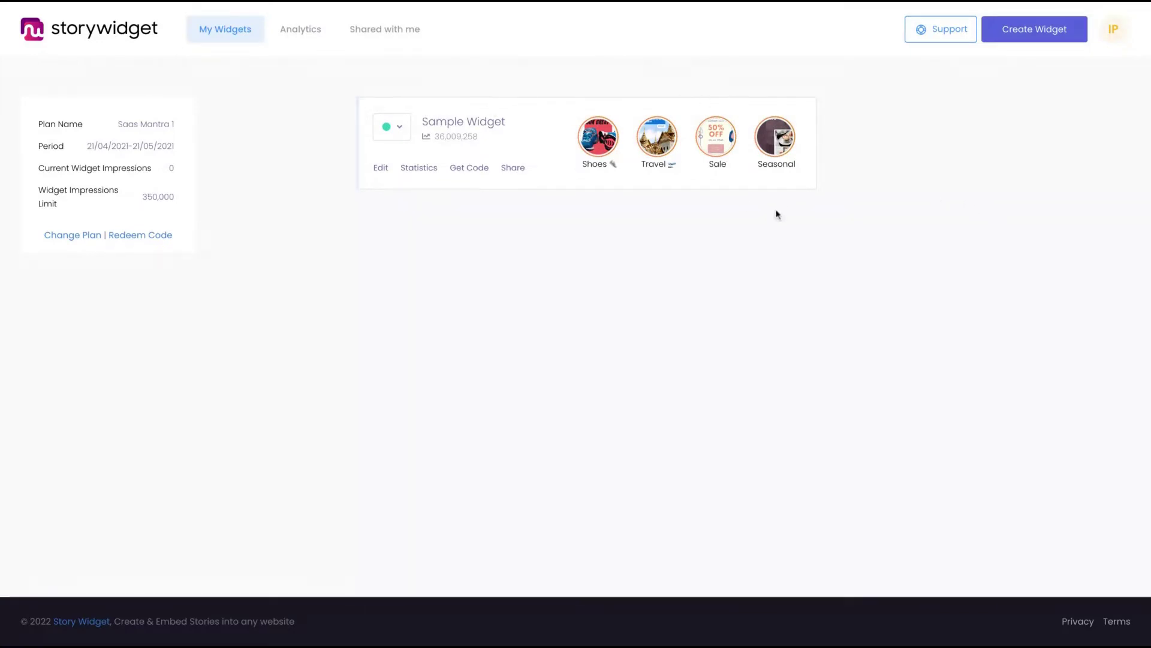
- Create a new widget from the My Widgets dashboard, opening the 'My first widget' editor
{"action": "left_click", "coordinate": [1030, 41]}
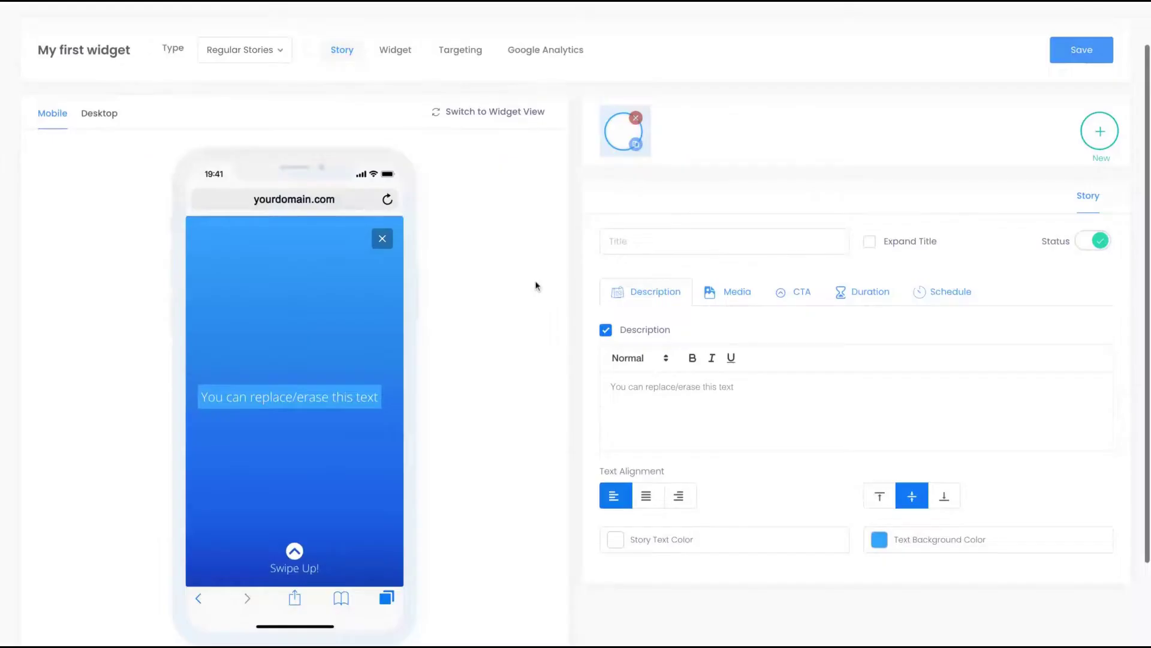
{"action": "left_click", "coordinate": [99, 114]}
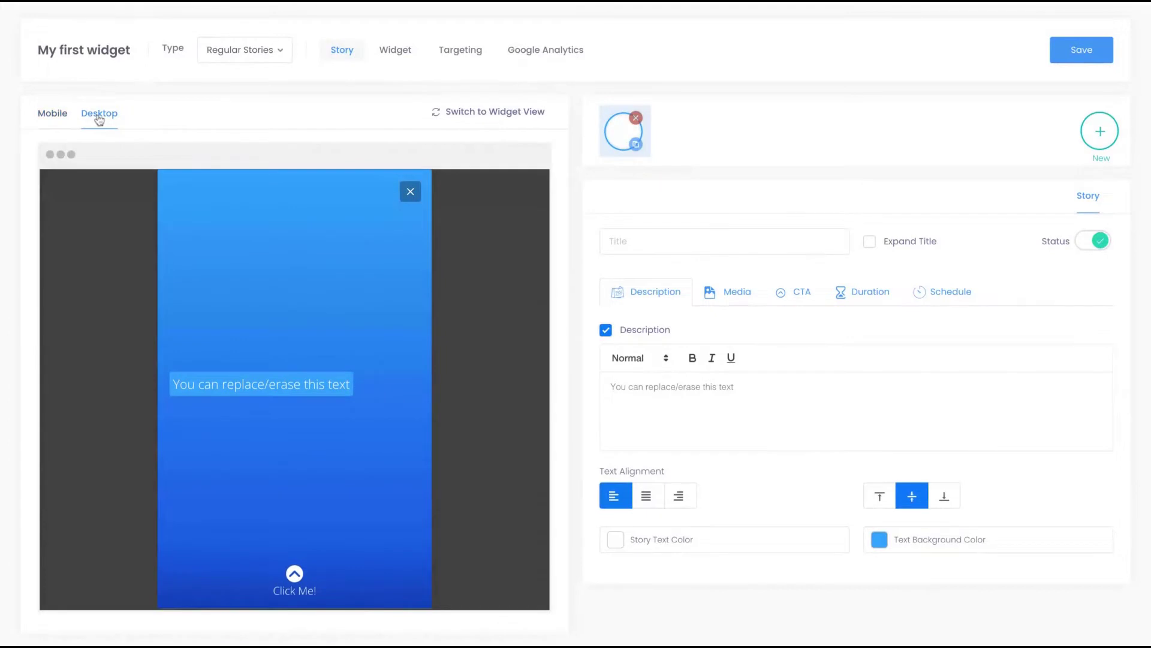
{"action": "left_click", "coordinate": [52, 113]}
{"action": "scroll", "coordinate": [527, 200], "scroll_direction": "down", "scroll_amount": 2}
{"action": "scroll", "coordinate": [527, 200], "scroll_direction": "up", "scroll_amount": 2}
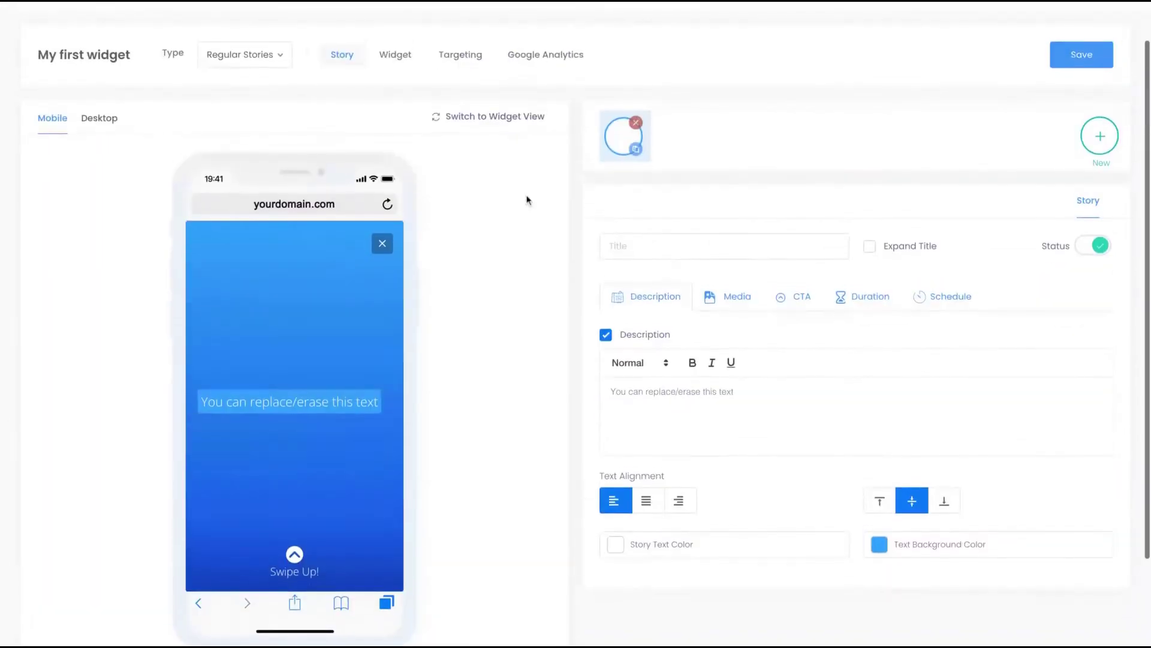
{"action": "left_click", "coordinate": [244, 54]}
{"action": "left_click", "coordinate": [255, 144]}
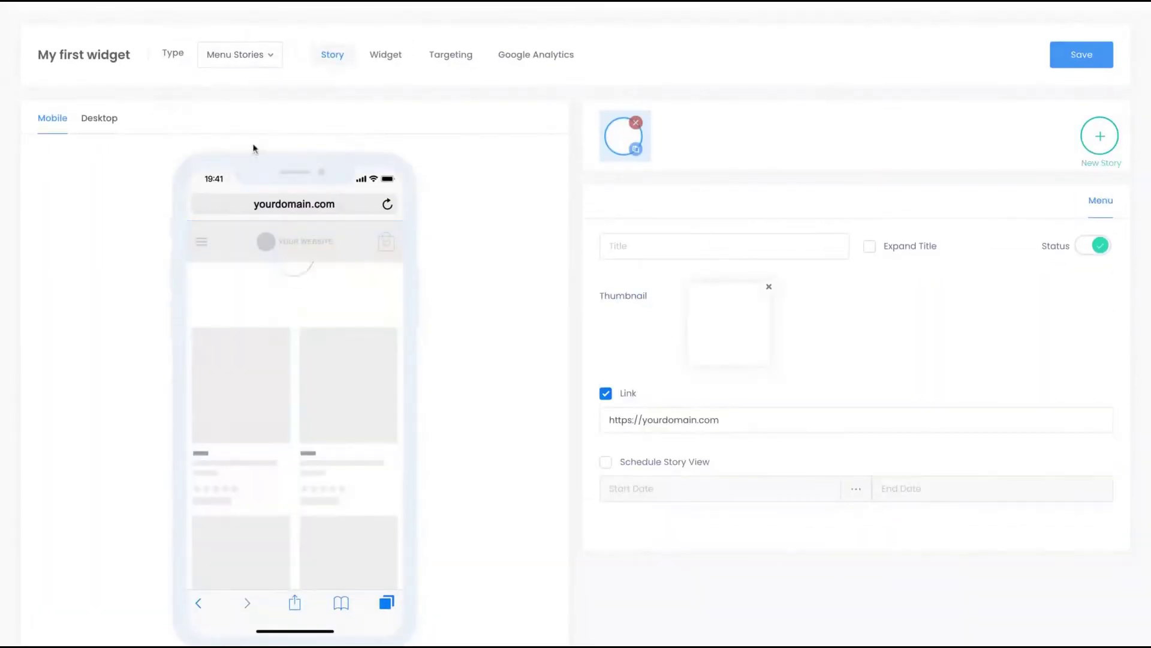
{"action": "left_click", "coordinate": [270, 55]}
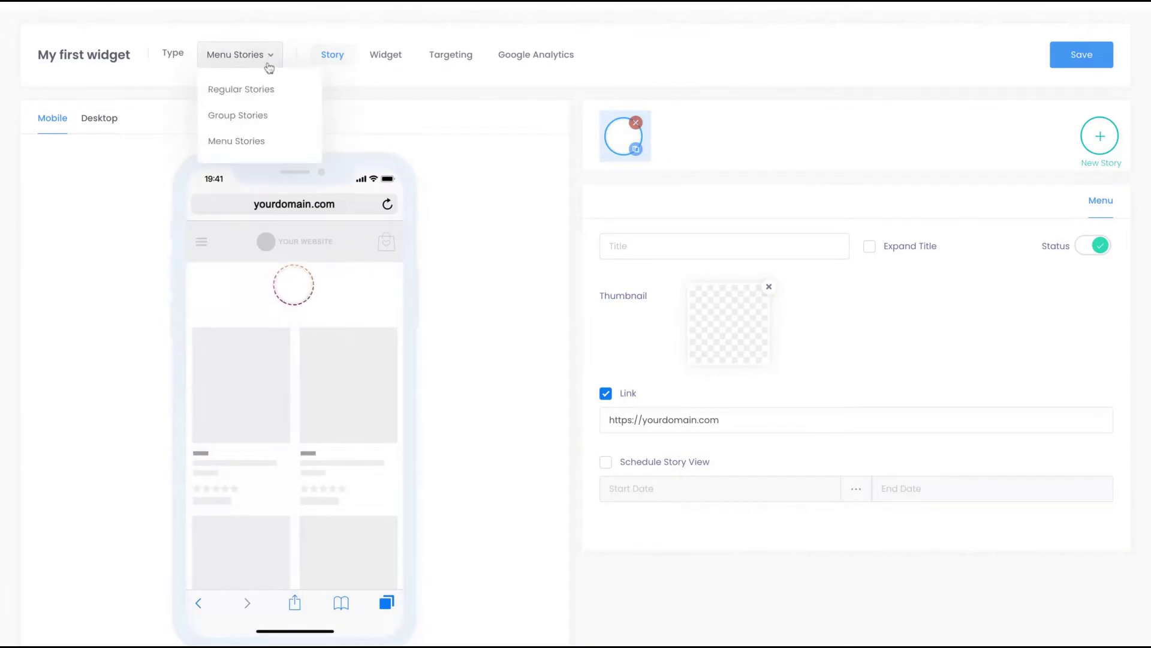
{"action": "left_click", "coordinate": [254, 114]}
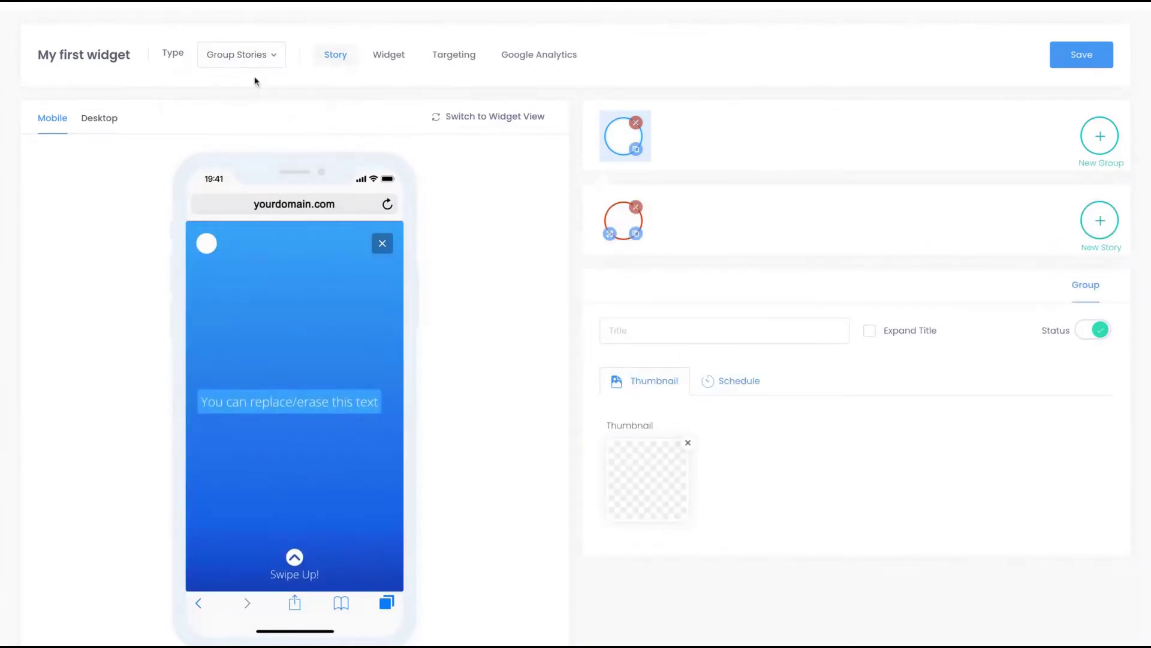
{"action": "left_click", "coordinate": [251, 56]}
{"action": "left_click", "coordinate": [250, 85]}
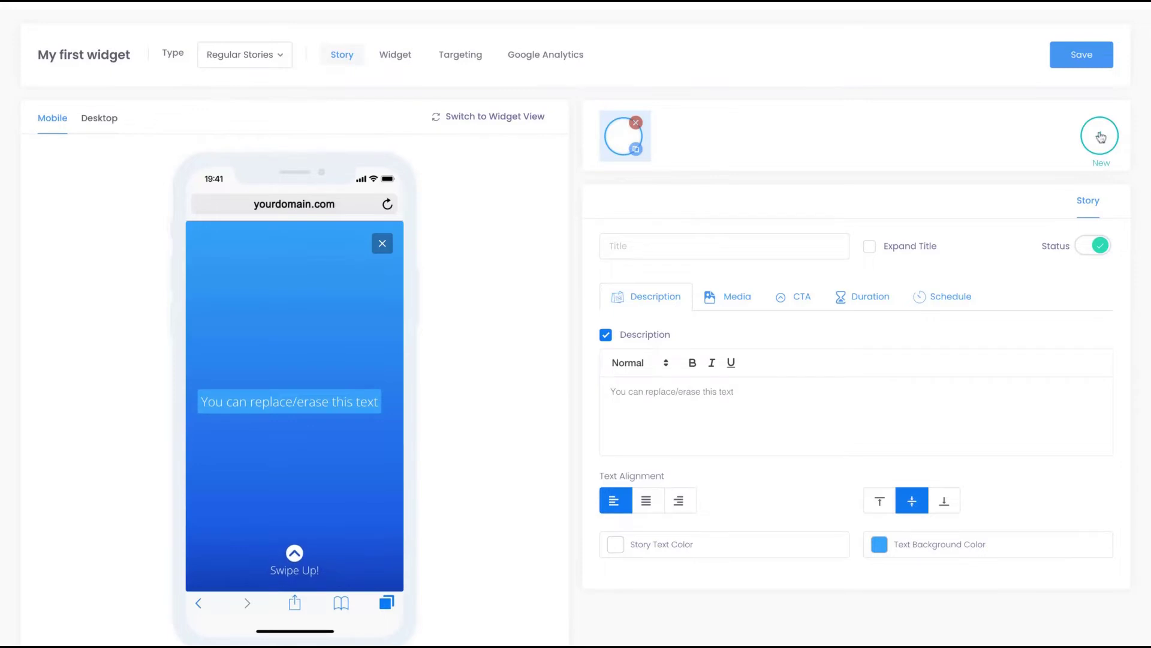
- Title the first story 'Sumoday'
{"action": "left_click", "coordinate": [674, 248]}
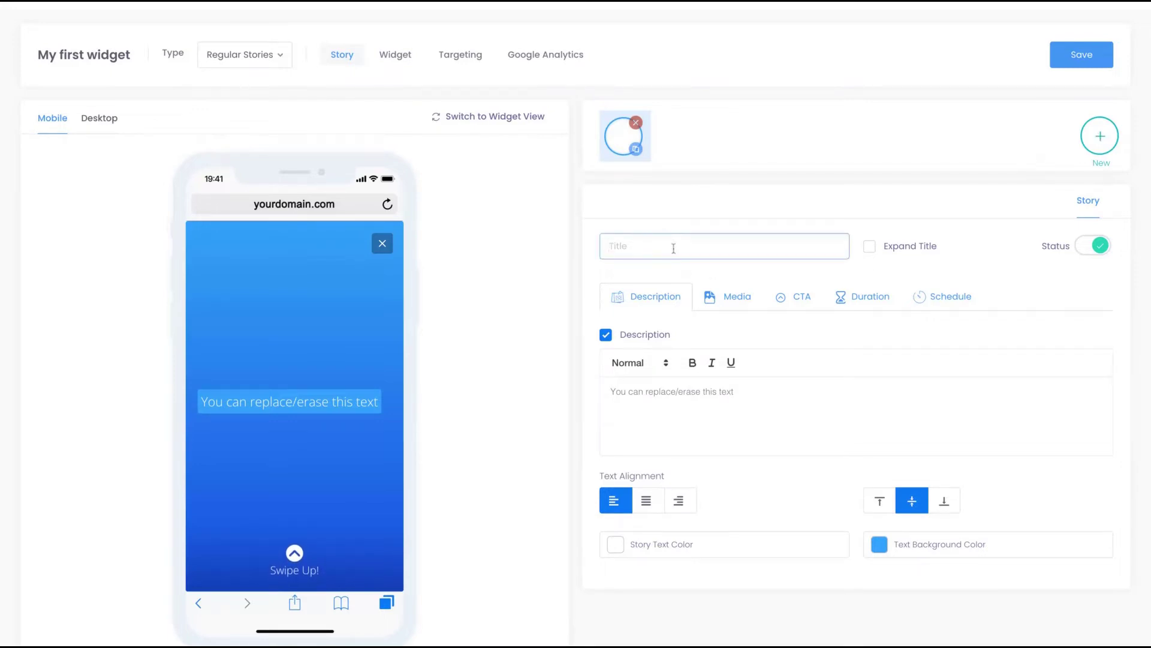
{"action": "type", "text": "Sto"}
{"action": "key", "text": "BackSpace"}
{"action": "key", "text": "BackSpace"}
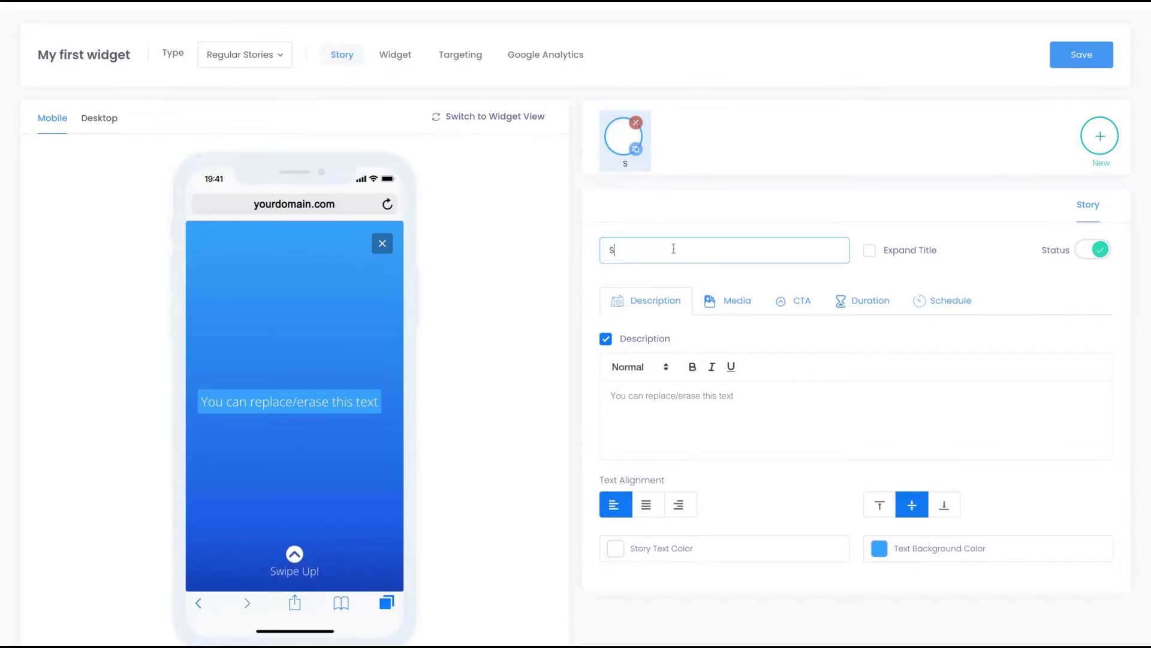
{"action": "type", "text": "umoday"}
{"action": "left_click", "coordinate": [869, 254]}
{"action": "left_click", "coordinate": [868, 261]}
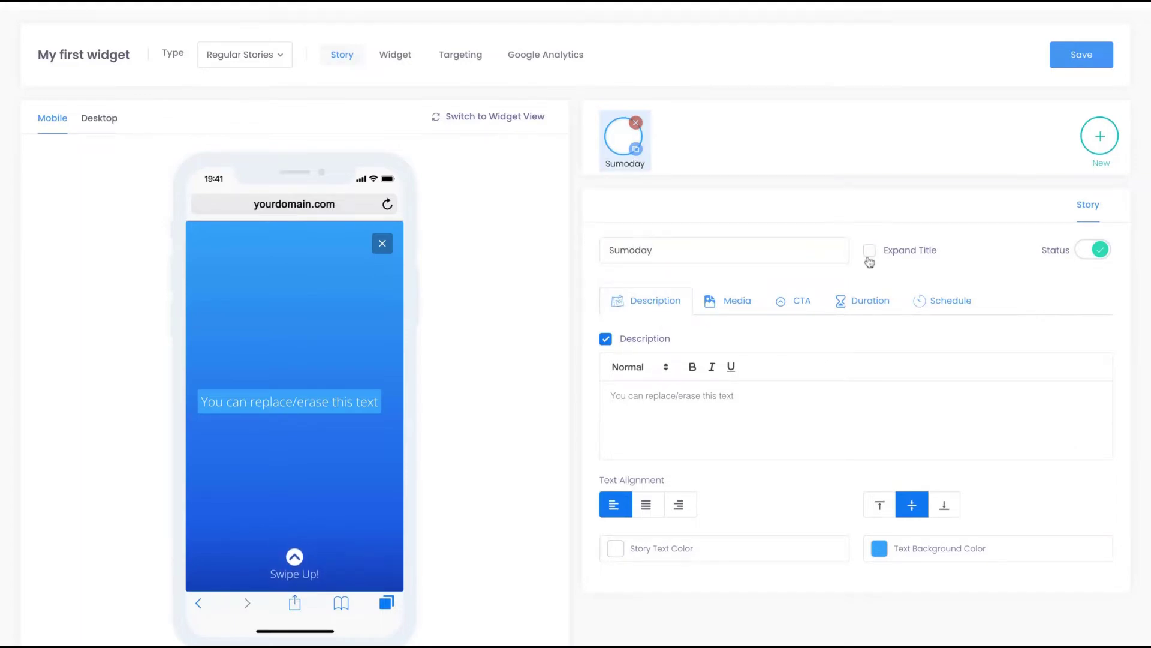
- Replace the story's placeholder description with 'Hello'
{"action": "left_click", "coordinate": [868, 262]}
{"action": "scroll", "coordinate": [780, 330], "scroll_direction": "down", "scroll_amount": 1}
{"action": "triple_click", "coordinate": [739, 372]}
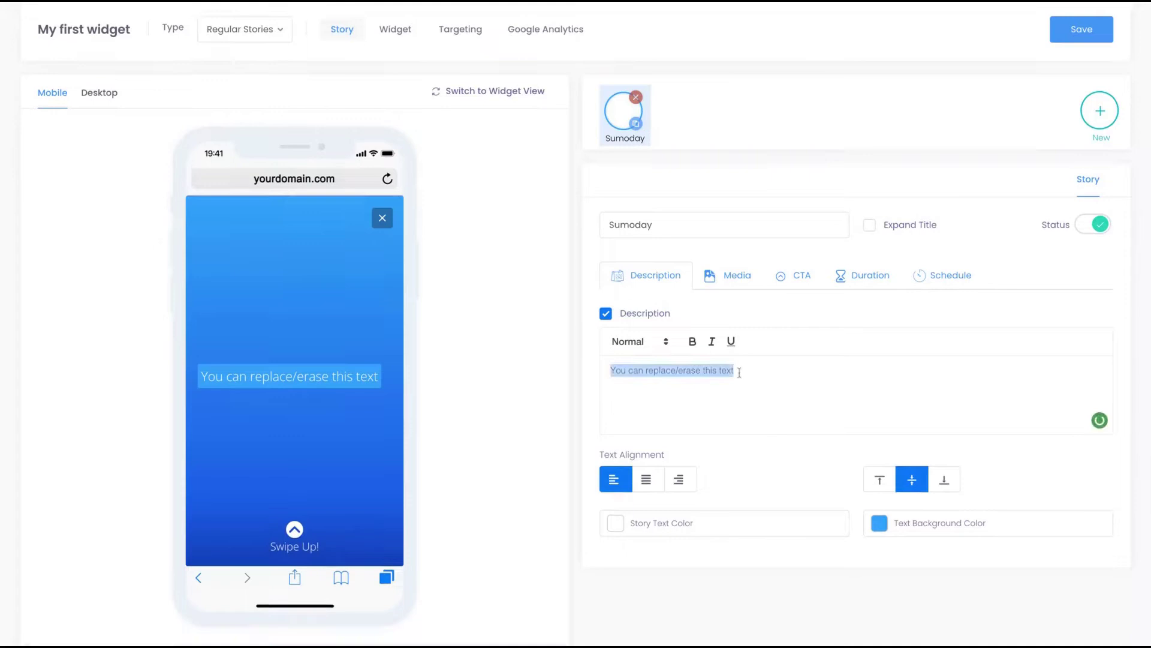
{"action": "type", "text": "Hello"}
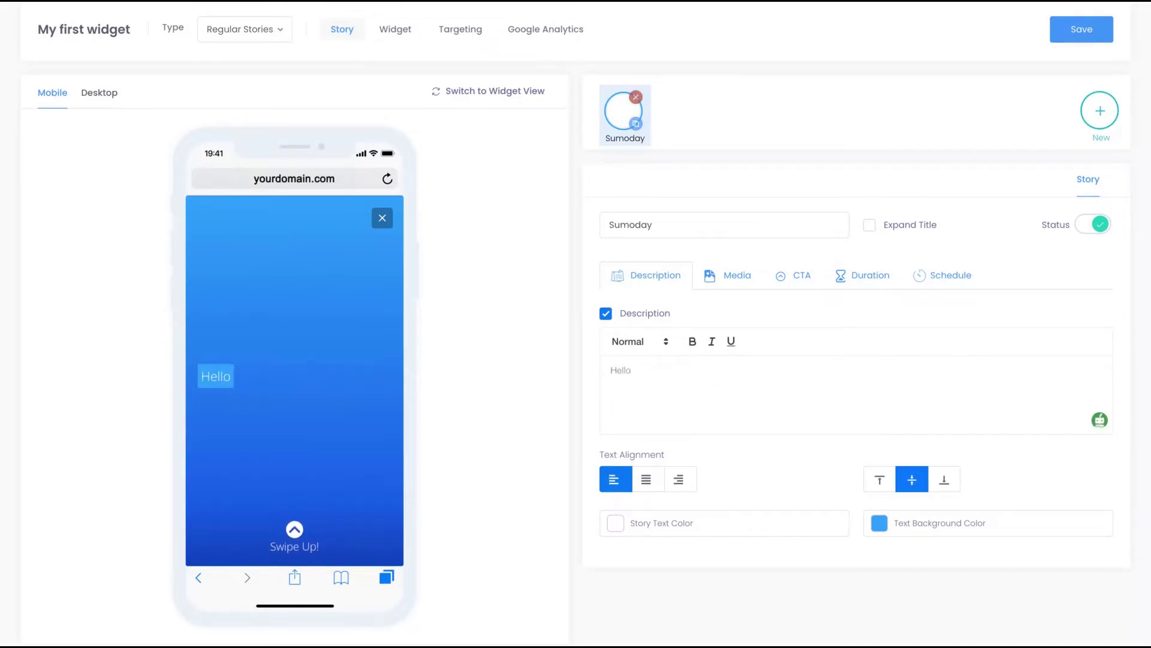
- Add a photo as the story's media, checking link and library options before uploading a file
{"action": "left_click", "coordinate": [728, 276]}
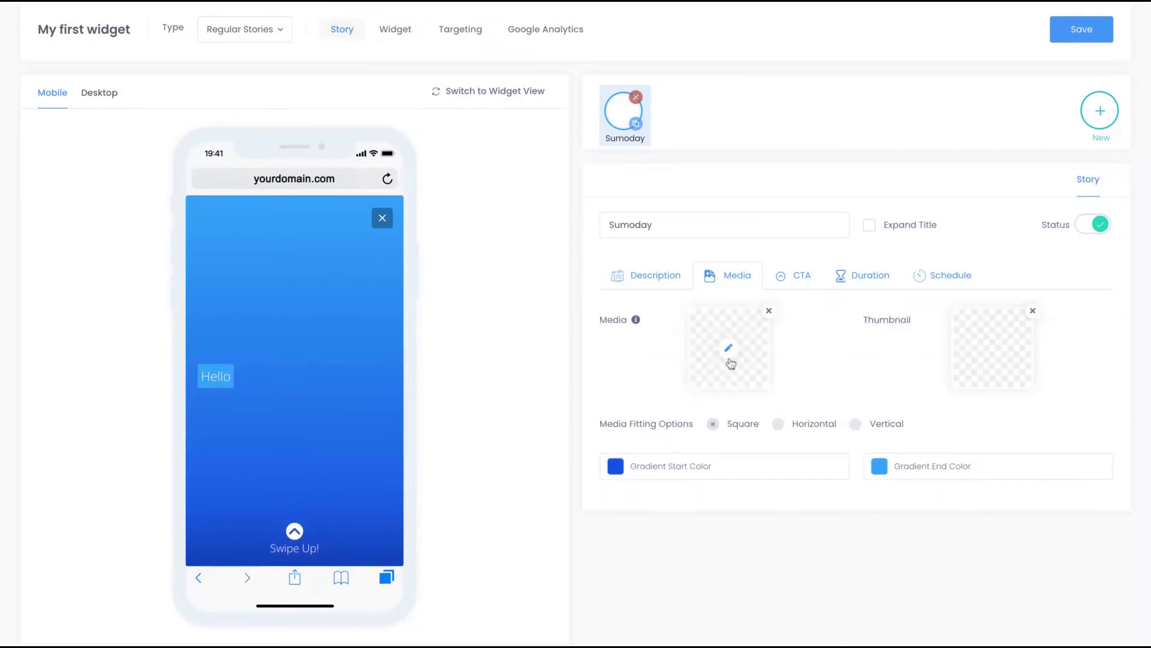
{"action": "left_click", "coordinate": [729, 358]}
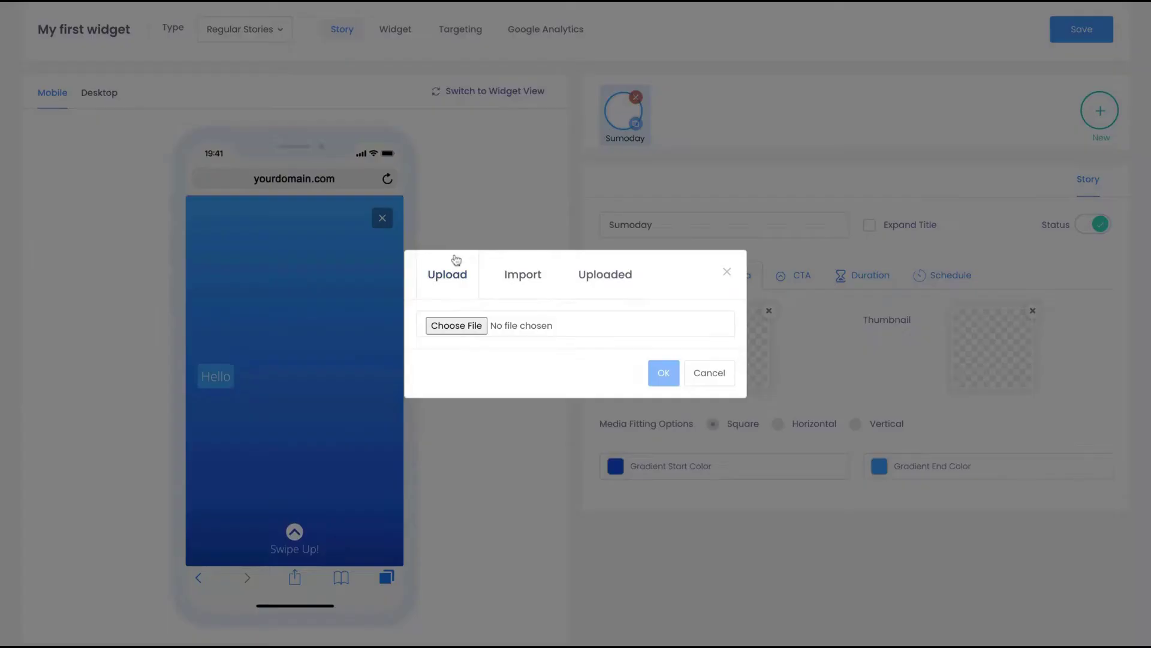
{"action": "left_click", "coordinate": [503, 270]}
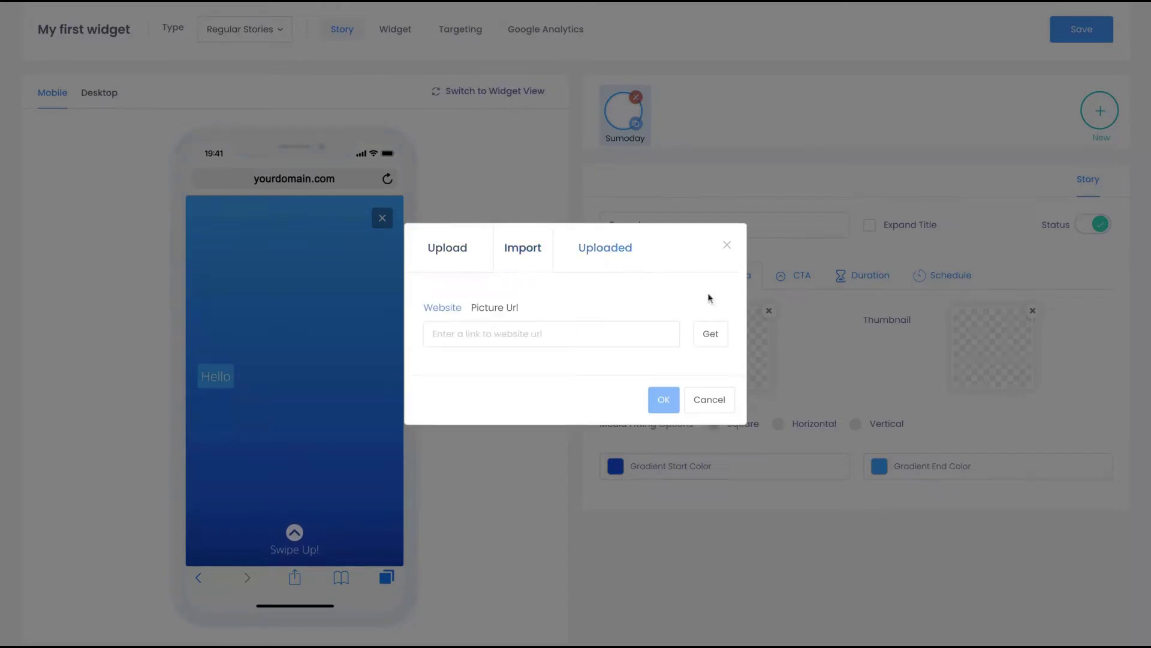
{"action": "left_click", "coordinate": [607, 250]}
{"action": "left_click", "coordinate": [436, 276]}
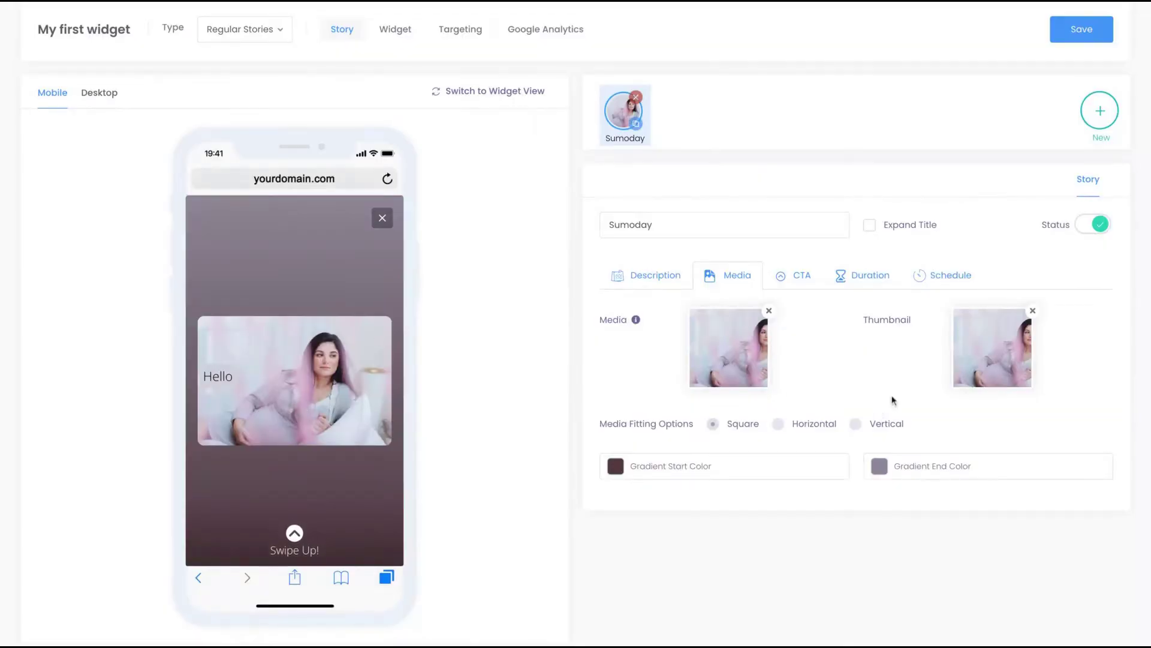
- Clear the 'Hello' description text from the Sumoday story
{"action": "left_click", "coordinate": [663, 275]}
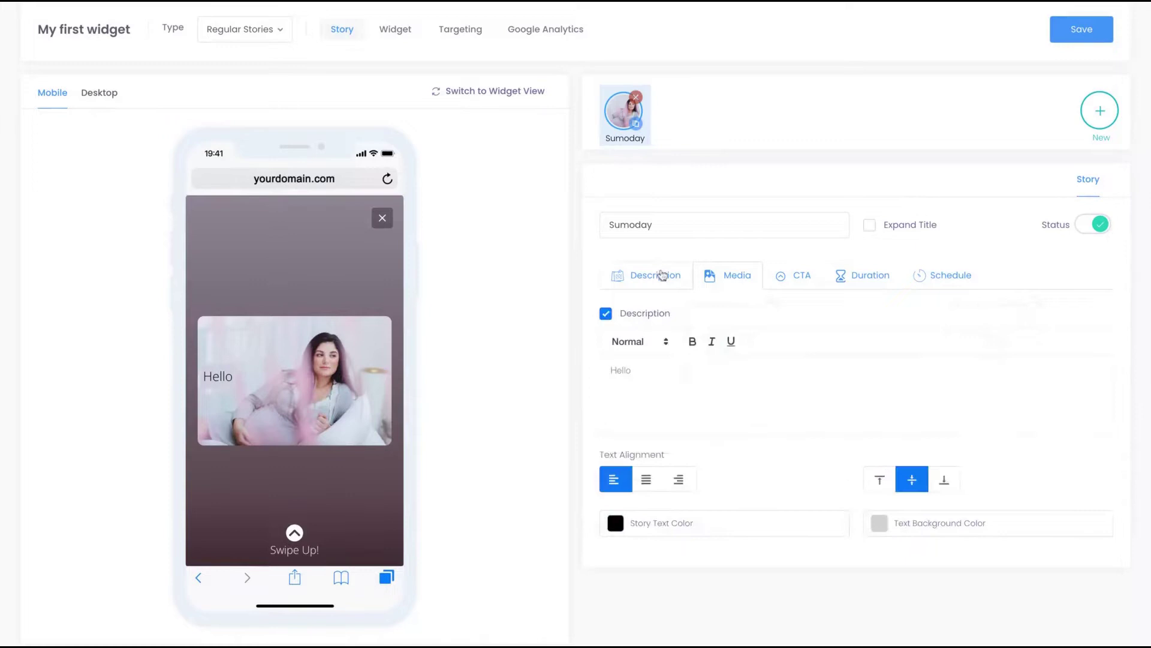
{"action": "double_click", "coordinate": [657, 375]}
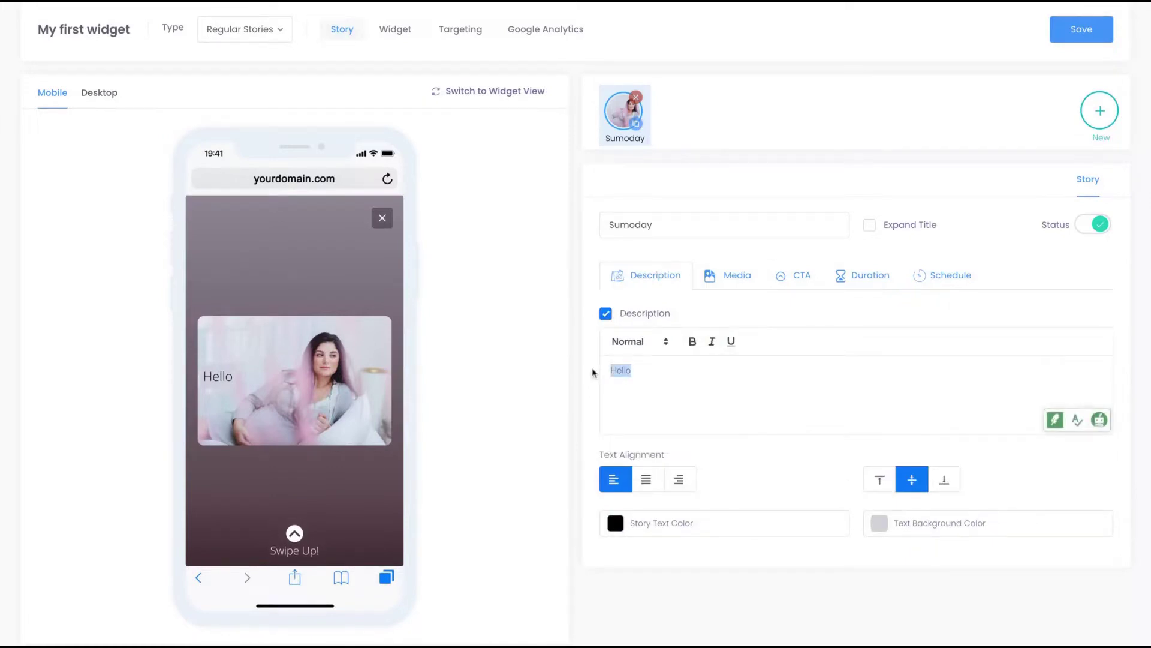
{"action": "key", "text": "BackSpace"}
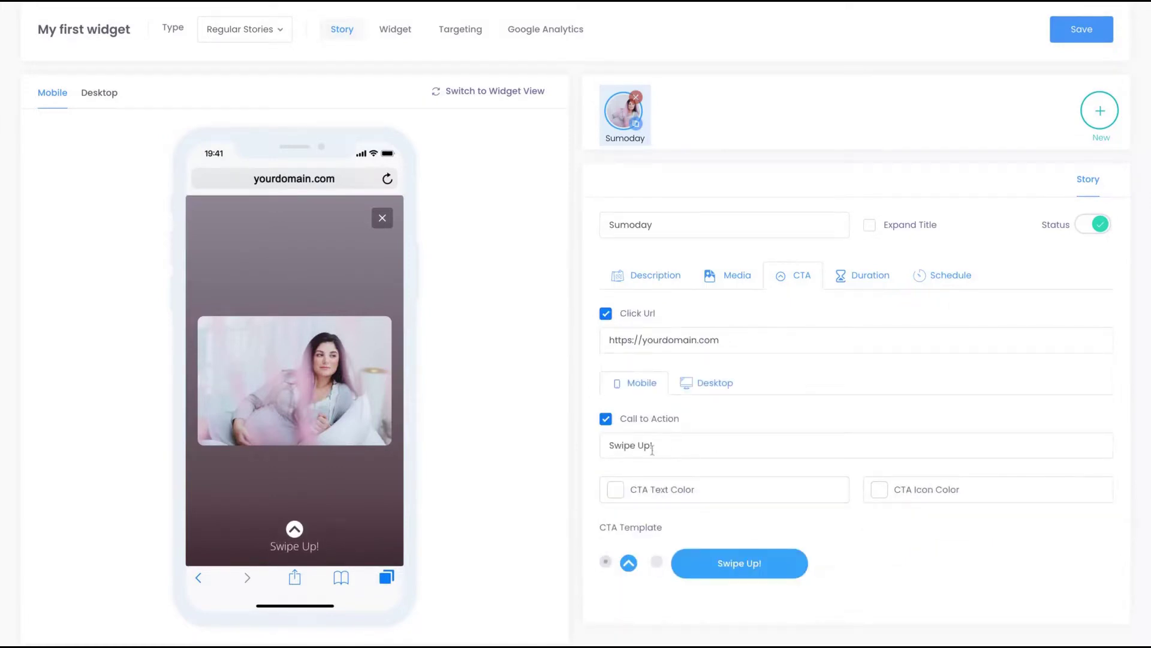
- Set the swipe-up icon colour to pale pink, keeping the chevron call-to-action style
{"action": "left_click", "coordinate": [889, 496]}
{"action": "left_click", "coordinate": [891, 500]}
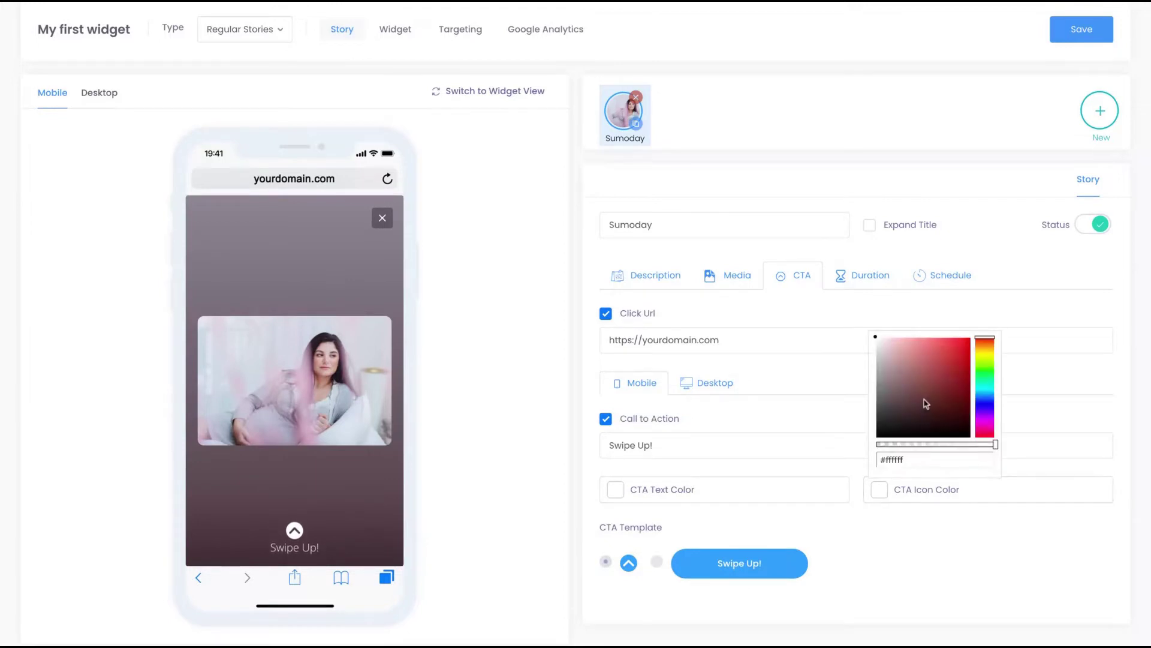
{"action": "left_click", "coordinate": [923, 397]}
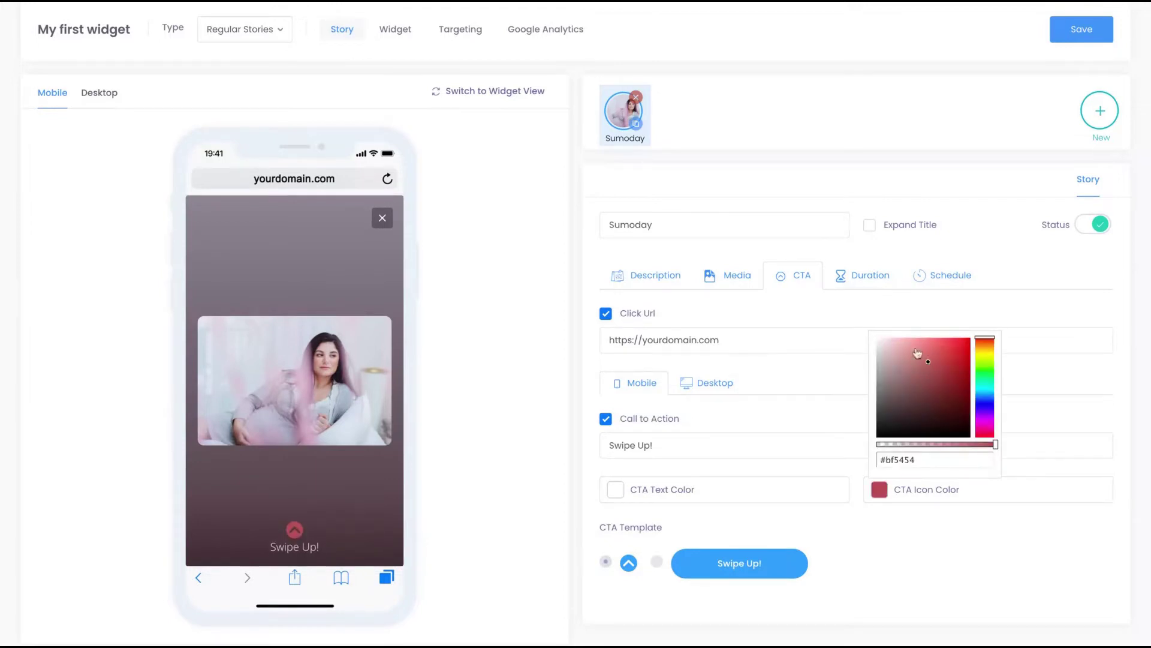
{"action": "left_click_drag", "start_coordinate": [932, 374], "coordinate": [887, 344]}
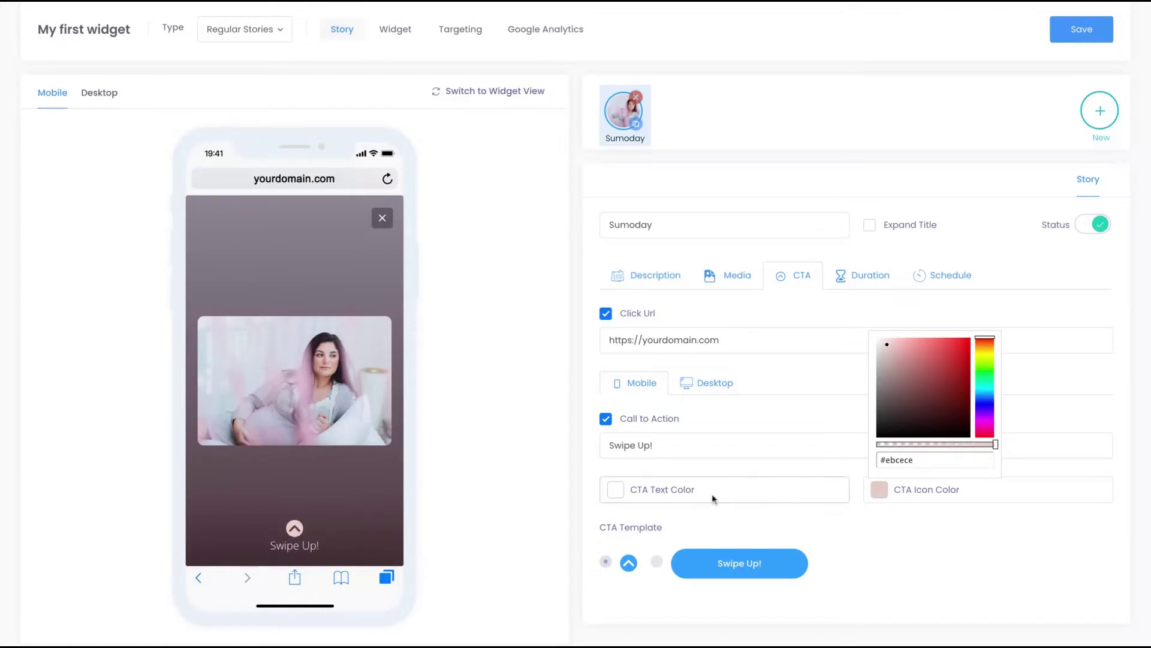
{"action": "left_click", "coordinate": [732, 523]}
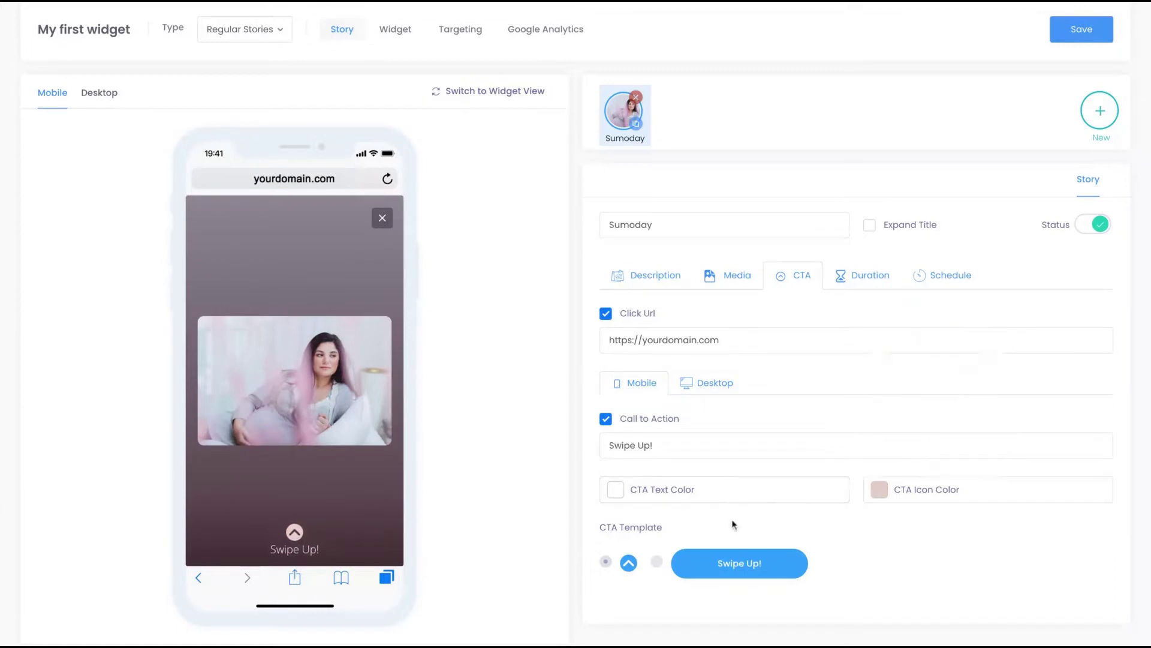
{"action": "left_click", "coordinate": [652, 565]}
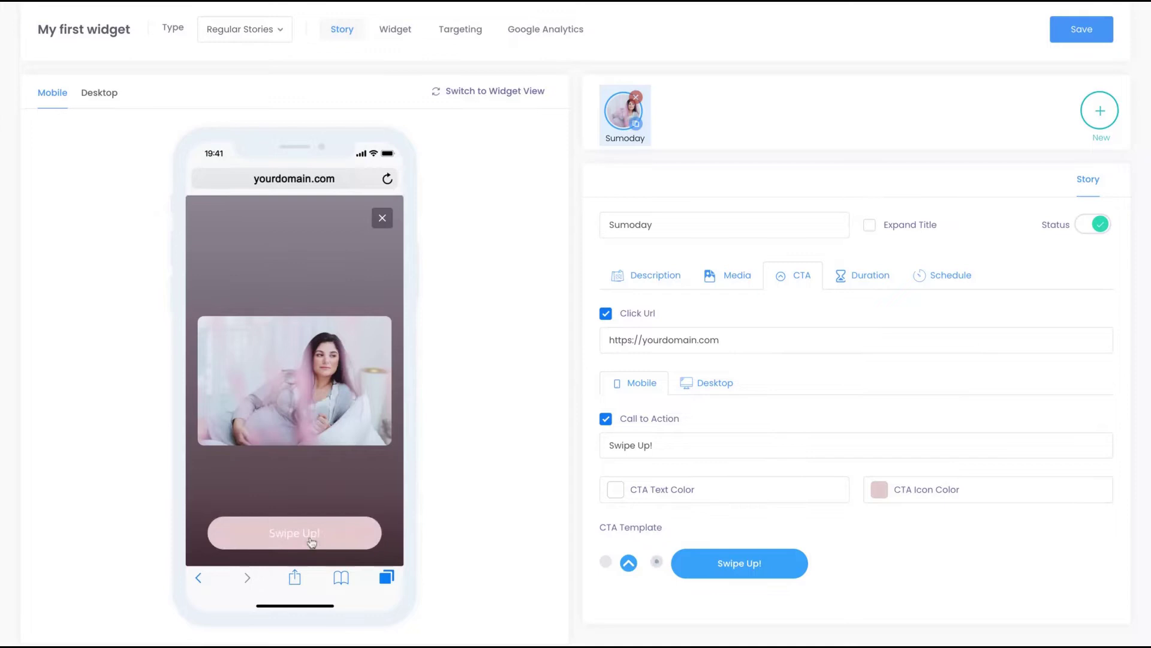
{"action": "left_click", "coordinate": [628, 563]}
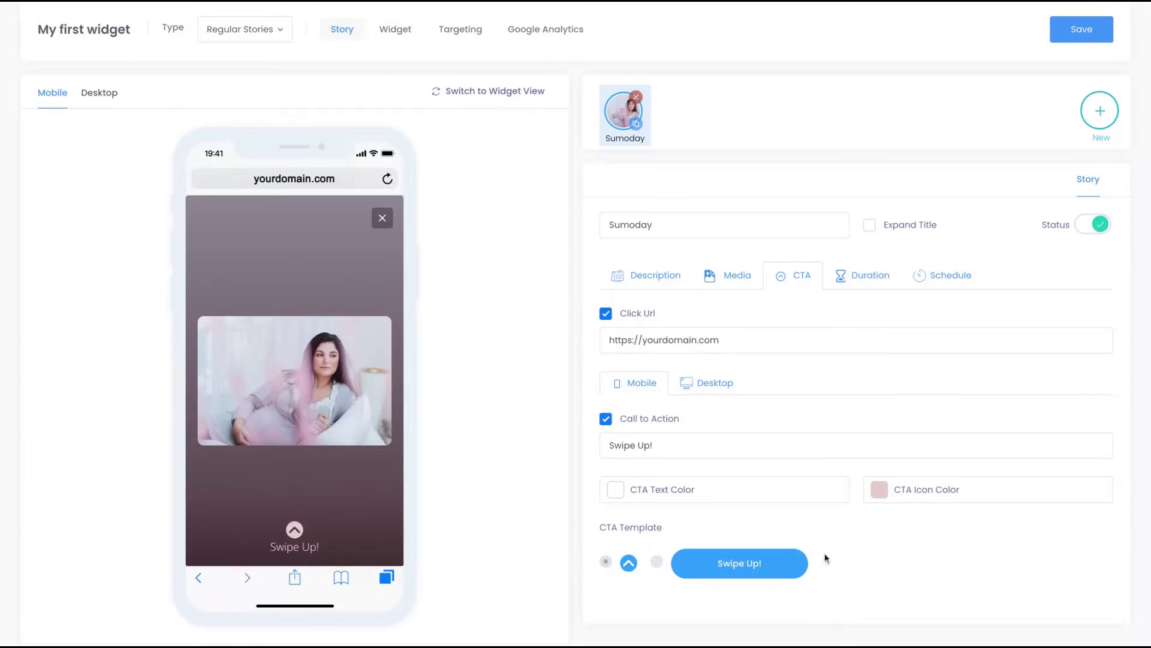
- Change the Sumoday click link domain to appsumo.com
{"action": "scroll", "coordinate": [815, 570], "scroll_direction": "down", "scroll_amount": 1}
{"action": "triple_click", "coordinate": [666, 405]}
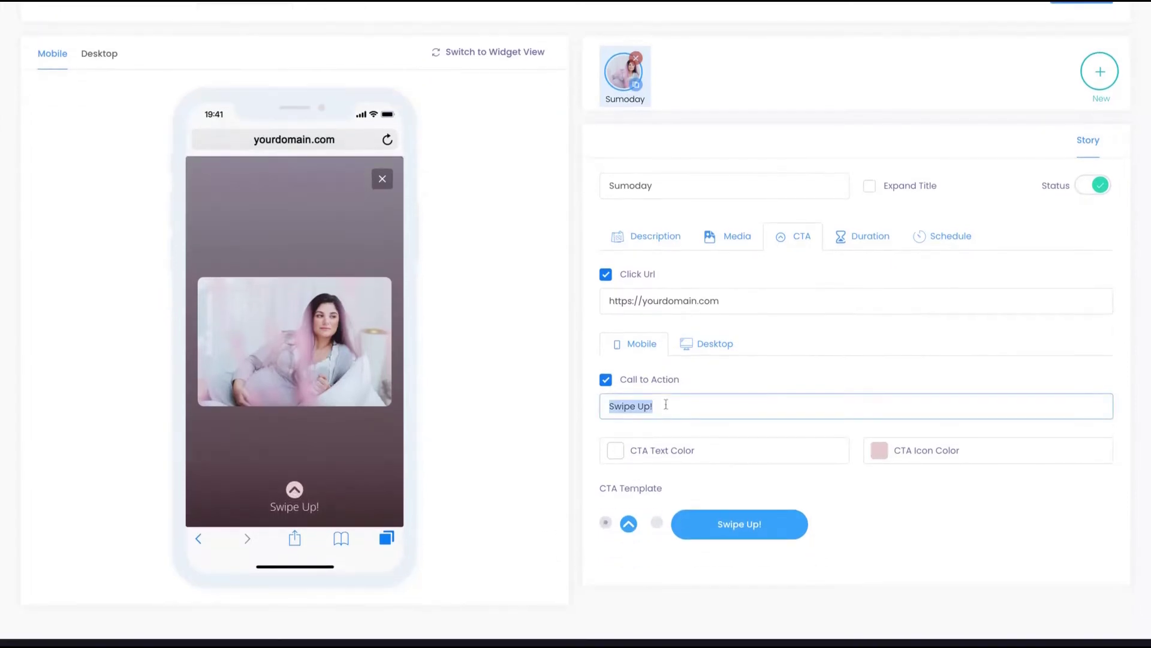
{"action": "left_click", "coordinate": [738, 300]}
{"action": "key", "text": "shift+Left"}
{"action": "key", "text": "shift+Left"}
{"action": "key", "text": "shift+Left"}
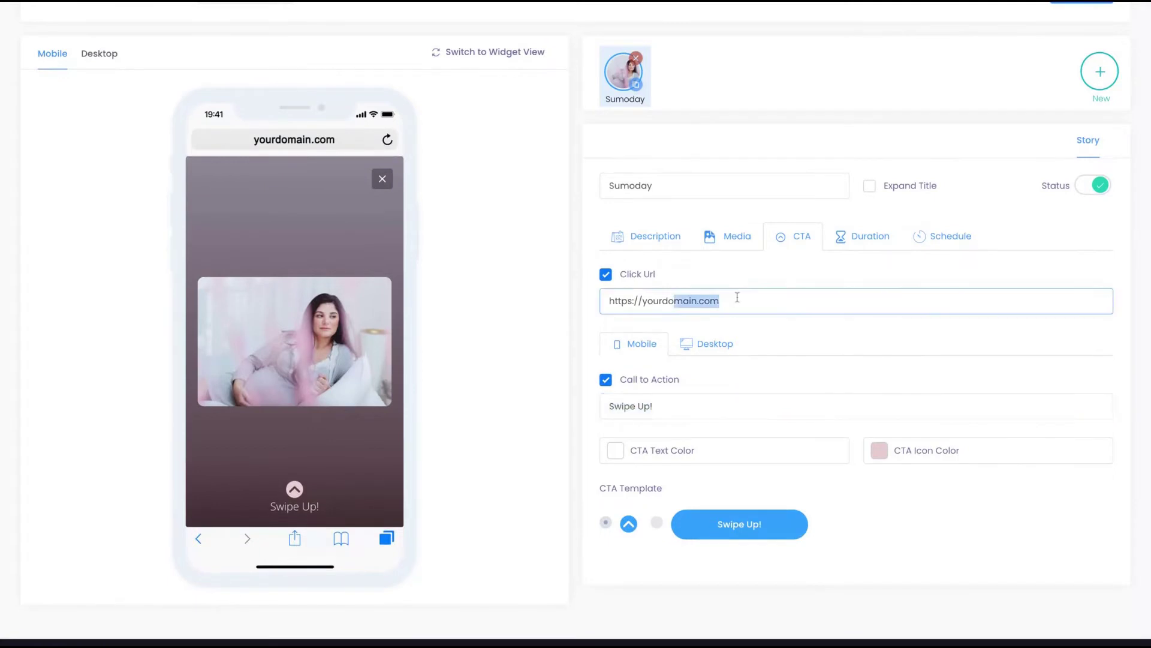
{"action": "key", "text": "shift+Left"}
{"action": "key", "text": "shift+Left"}
{"action": "key", "text": "shift+Left"}
{"action": "key", "text": "shift+Left"}
{"action": "key", "text": "shift+Left"}
{"action": "key", "text": "shift+Right"}
{"action": "type", "text": "direi"}
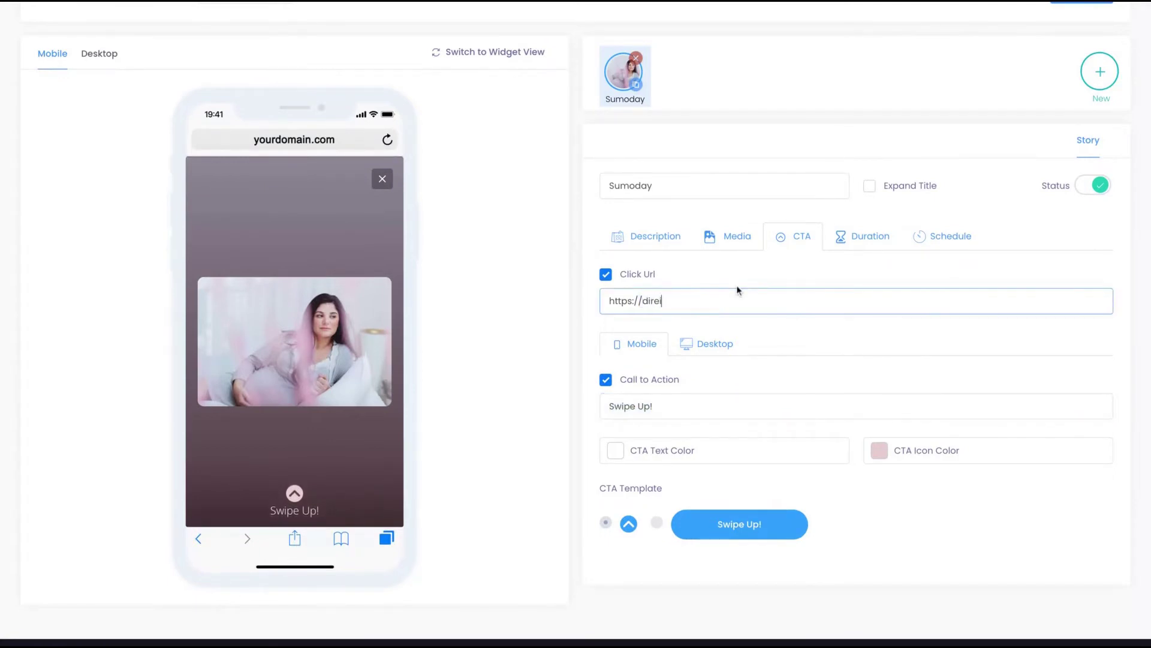
{"action": "type", "text": "tonovo"}
{"action": "key", "text": "BackSpace"}
{"action": "key", "text": "BackSpace"}
{"action": "key", "text": "BackSpace"}
{"action": "type", "text": "appsumo.com"}
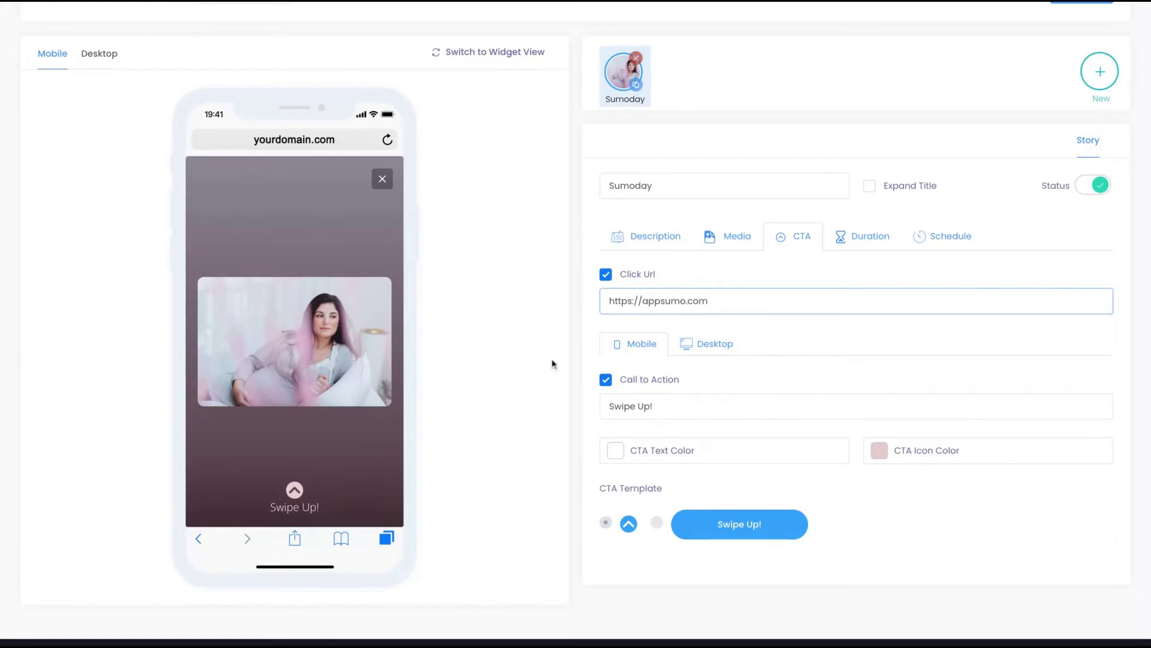
{"action": "left_click", "coordinate": [897, 535]}
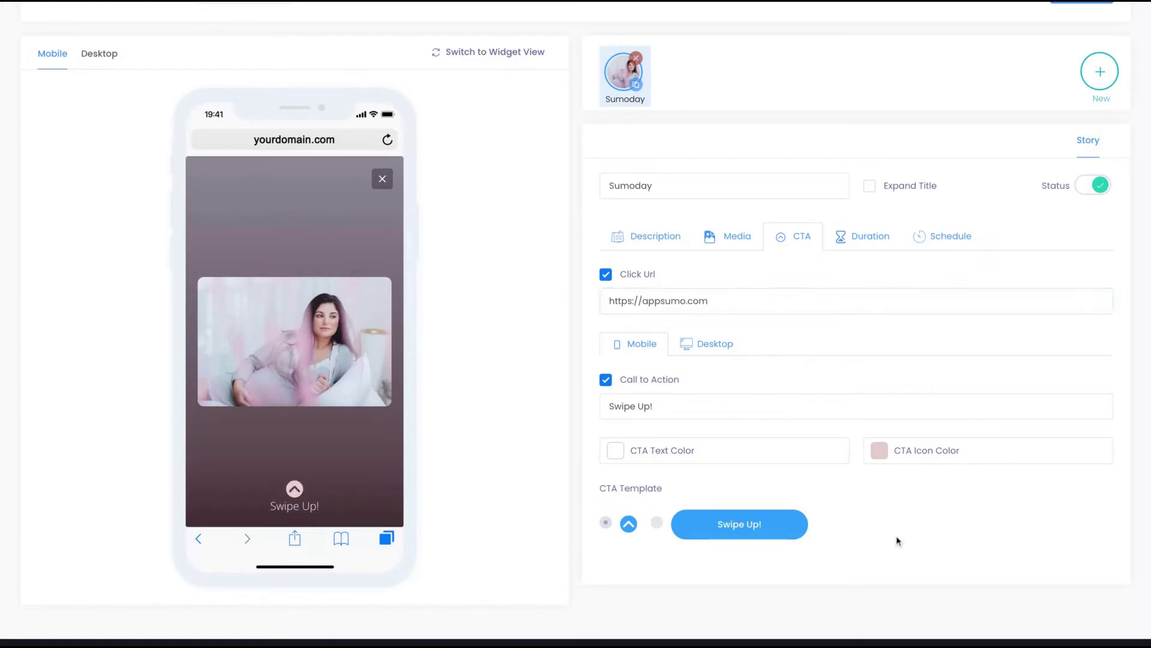
- Check the slide duration, left at 5 seconds, and the scheduling options
{"action": "left_click", "coordinate": [864, 239]}
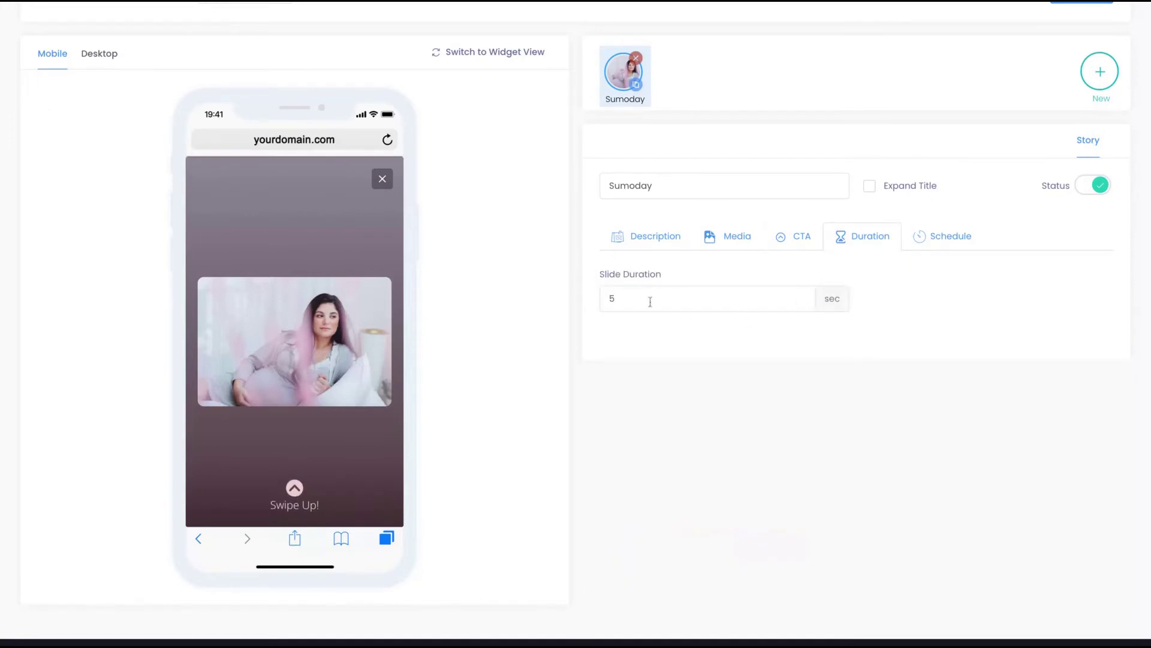
{"action": "left_click", "coordinate": [950, 236]}
{"action": "left_click", "coordinate": [842, 236]}
- Add a new story after Sumoday titled '10%Discount'
{"action": "left_click", "coordinate": [737, 238]}
{"action": "left_click", "coordinate": [671, 239]}
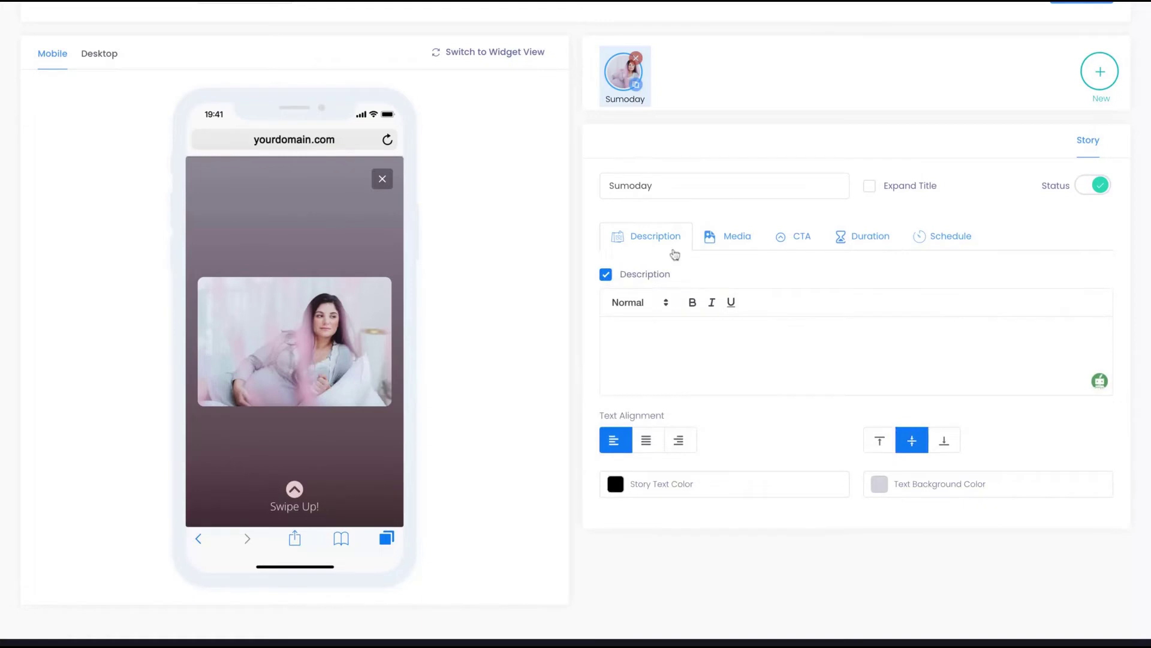
{"action": "left_click", "coordinate": [1101, 81]}
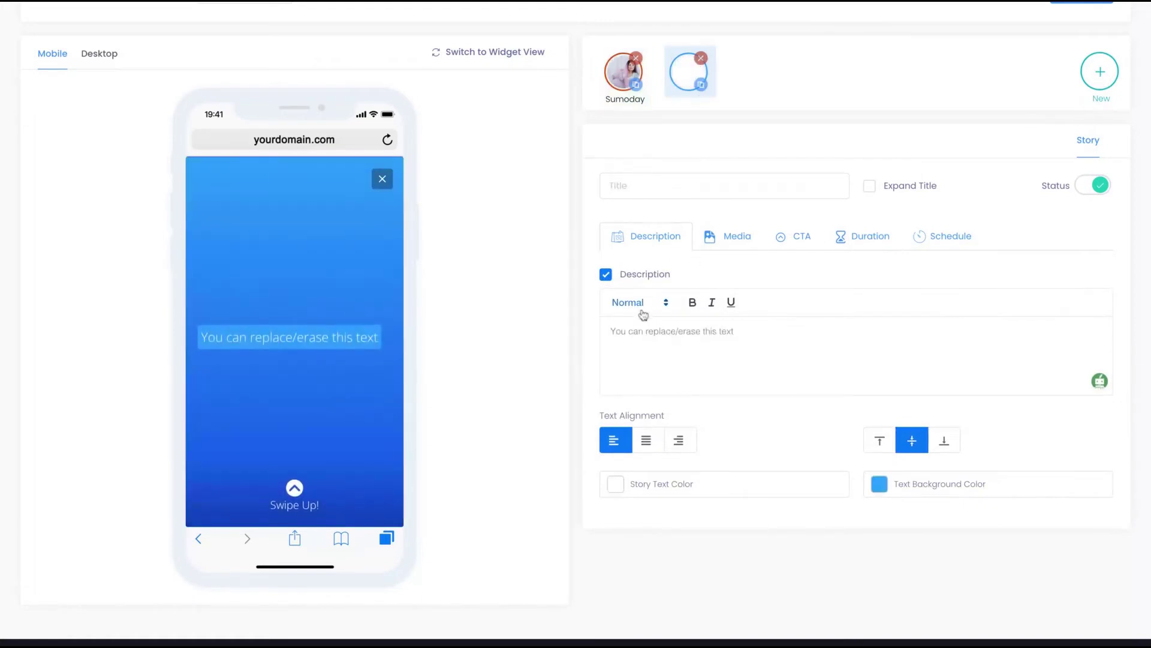
{"action": "left_click", "coordinate": [642, 193]}
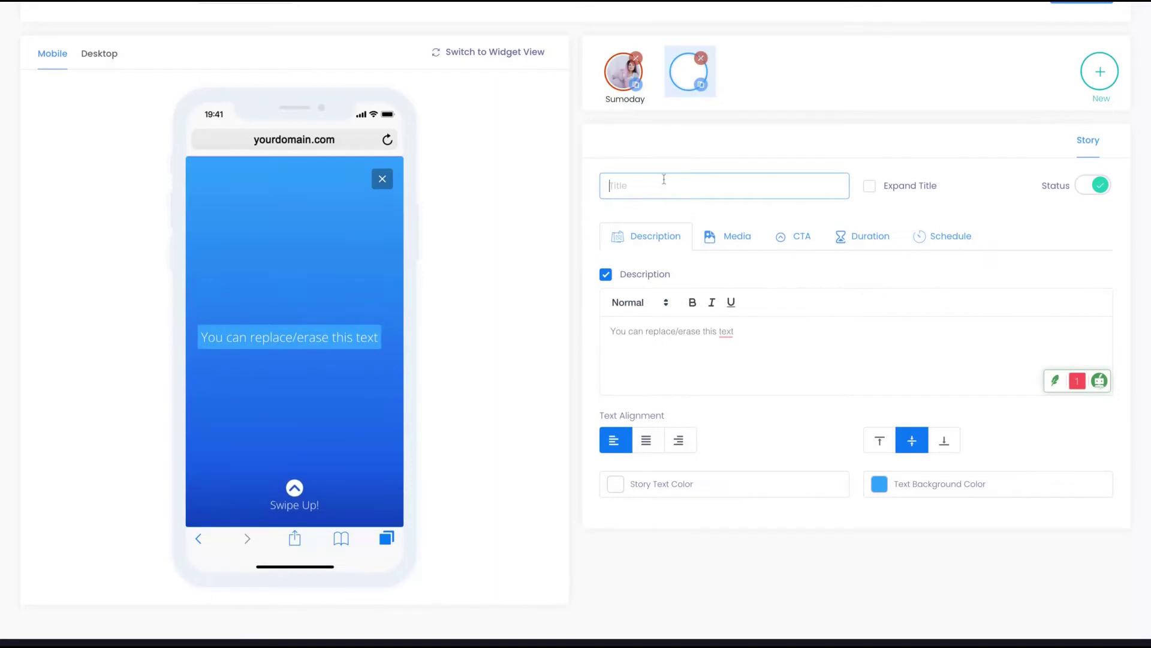
{"action": "type", "text": "10%Dis"}
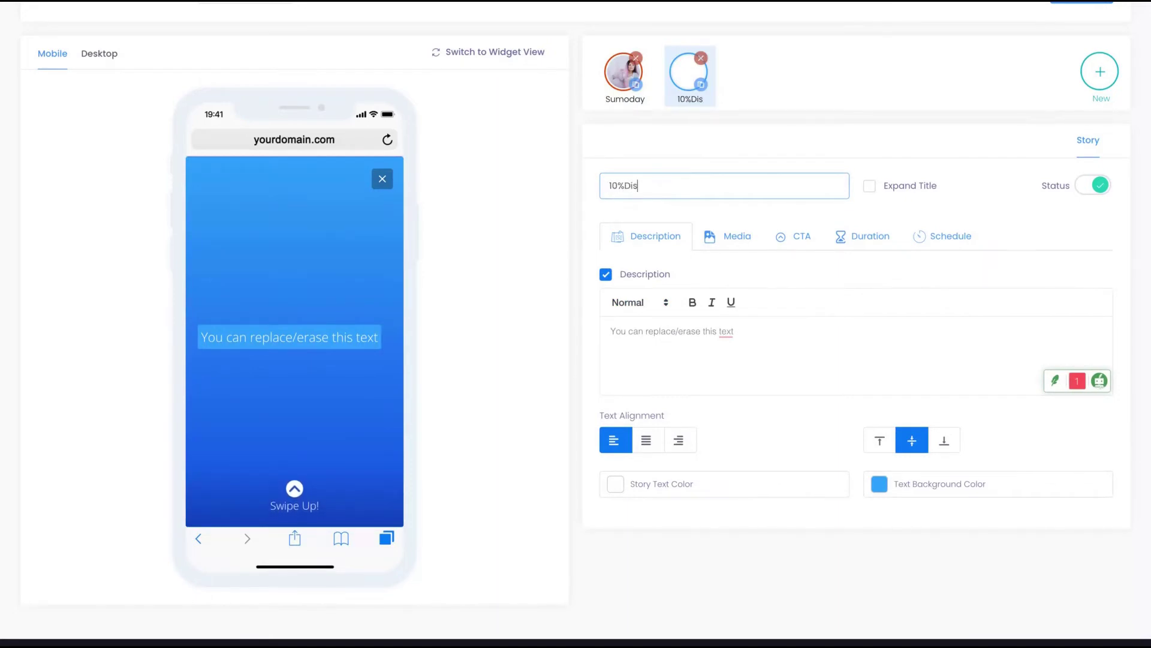
{"action": "type", "text": "count"}
- Set its centred caption to 'Get deals during sumoday for 10% OFF!'
{"action": "triple_click", "coordinate": [613, 329]}
{"action": "type", "text": "Get the"}
{"action": "key", "text": "BackSpace"}
{"action": "key", "text": "BackSpace"}
{"action": "key", "text": "BackSpace"}
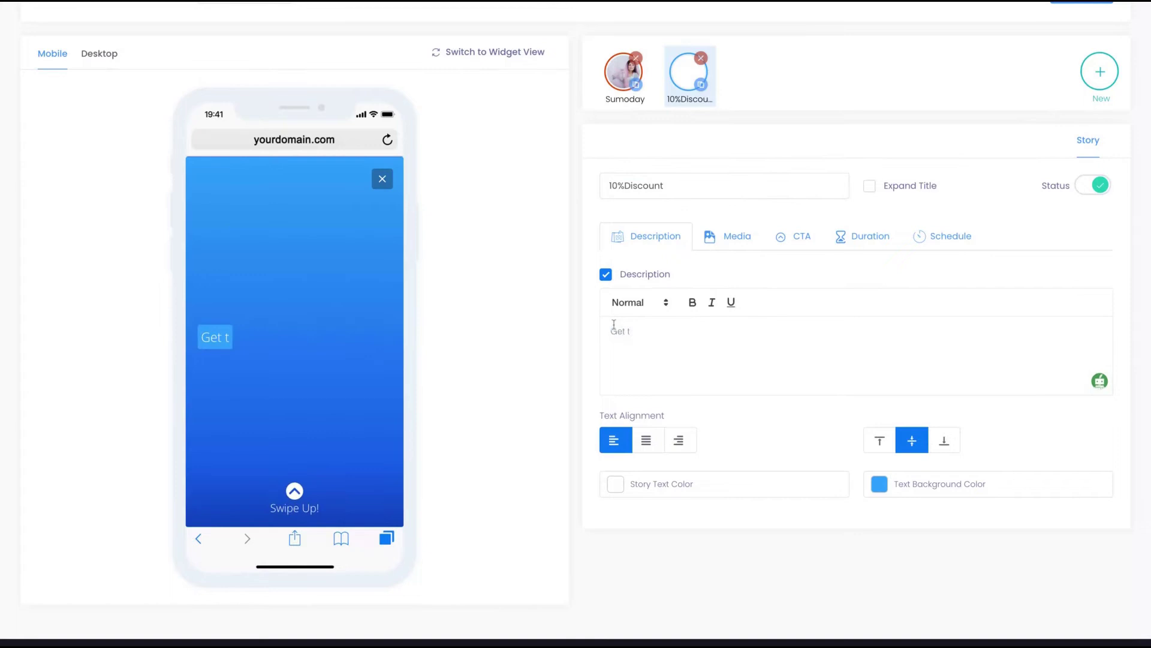
{"action": "type", "text": "deals during sumoda"}
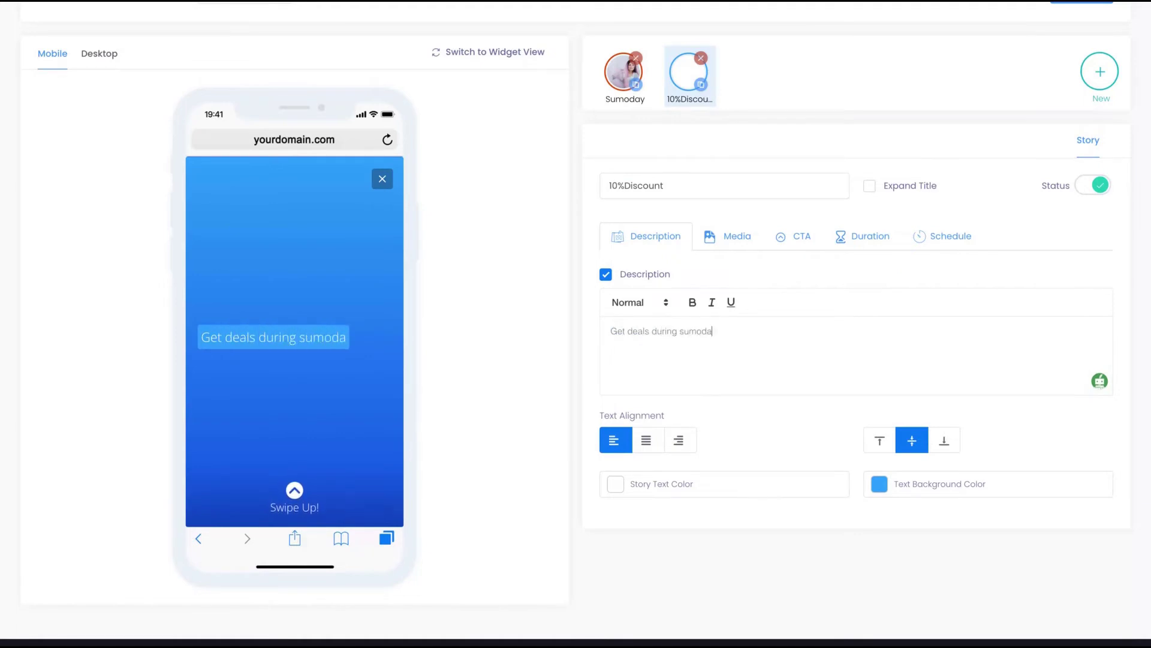
{"action": "type", "text": "y for 10% "}
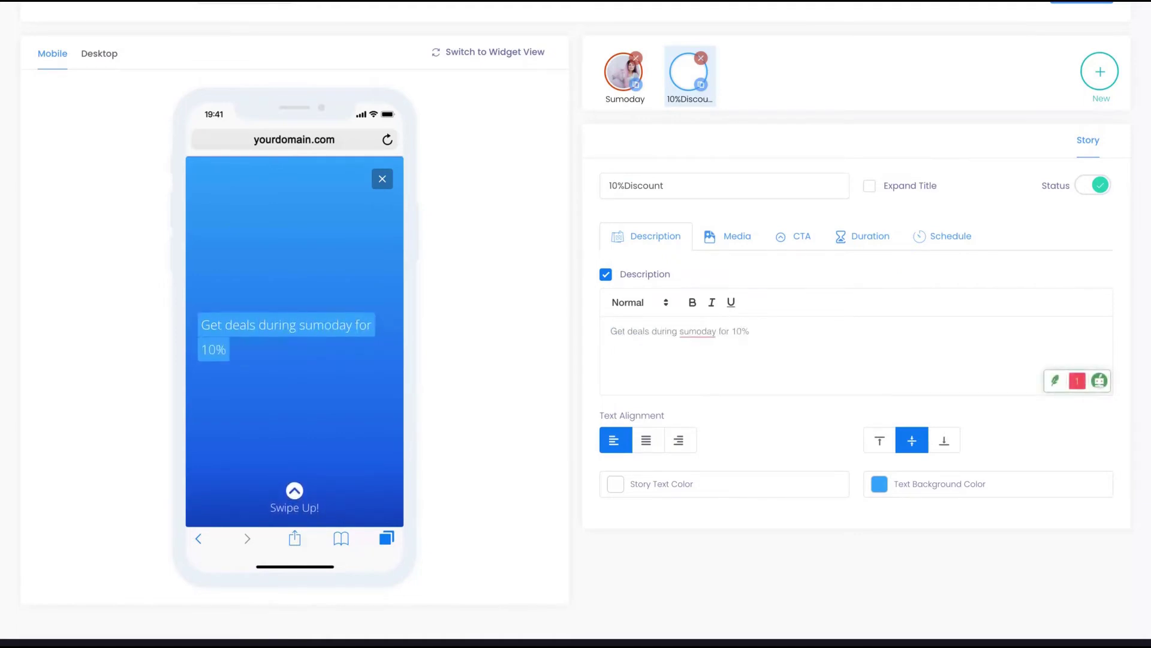
{"action": "type", "text": "OFF!"}
{"action": "left_click", "coordinate": [646, 440]}
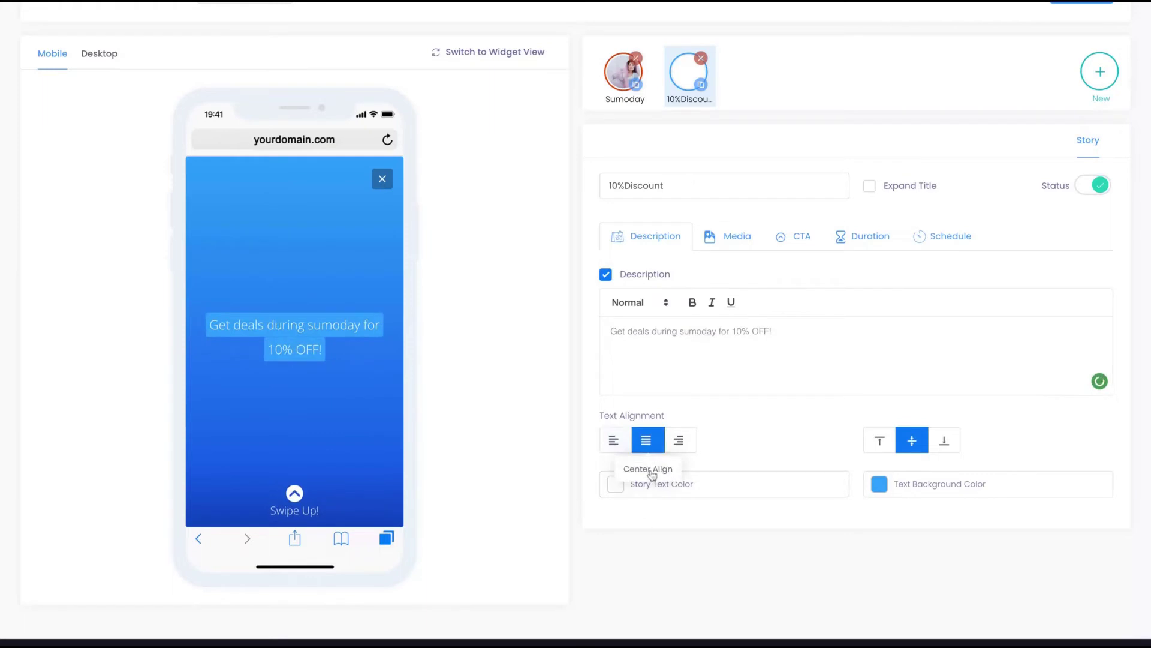
- Make the caption text pale pink on a darker text background
{"action": "left_click", "coordinate": [615, 485]}
{"action": "left_click", "coordinate": [688, 523]}
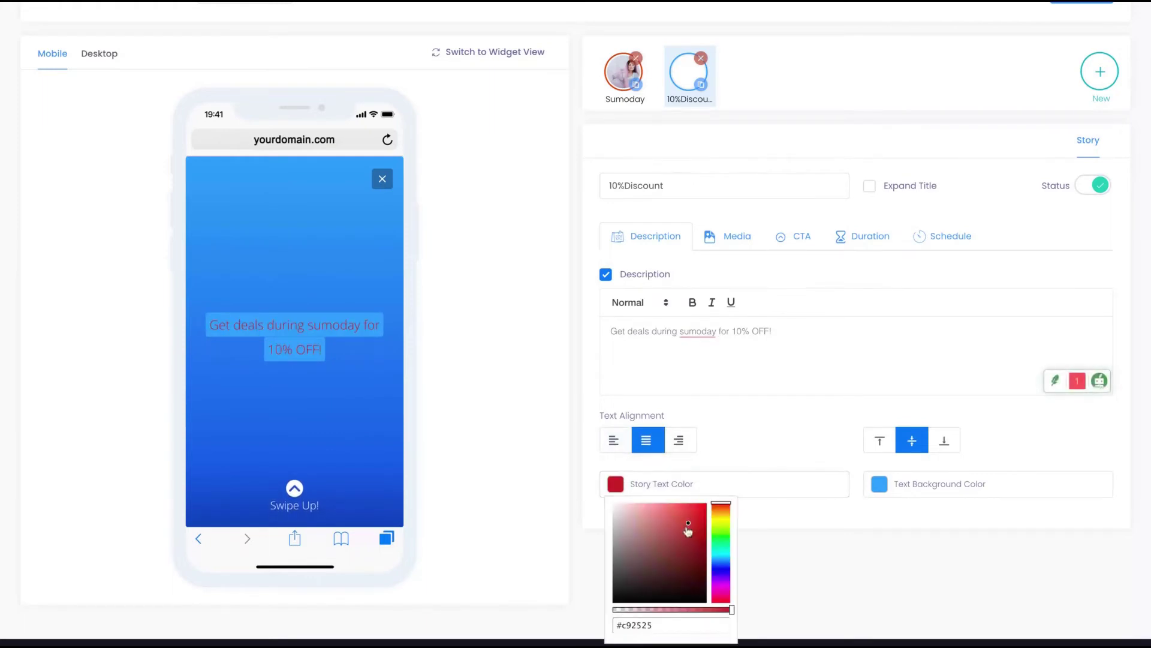
{"action": "left_click", "coordinate": [635, 524]}
{"action": "left_click", "coordinate": [880, 485]}
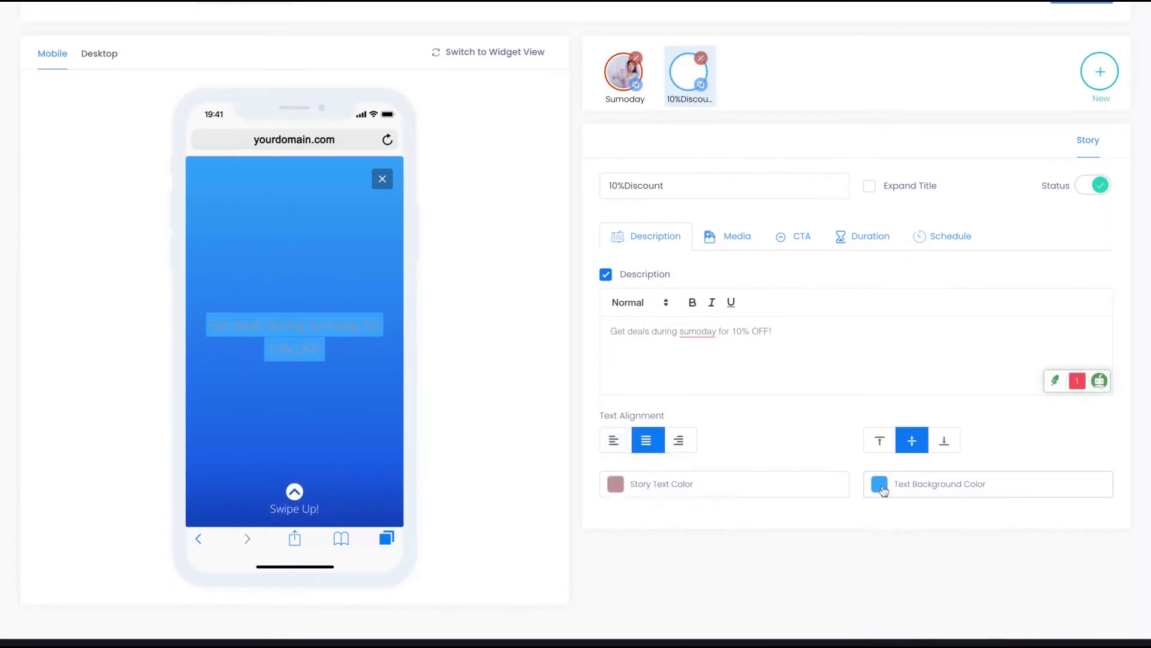
{"action": "left_click", "coordinate": [881, 487]}
{"action": "left_click", "coordinate": [891, 560]}
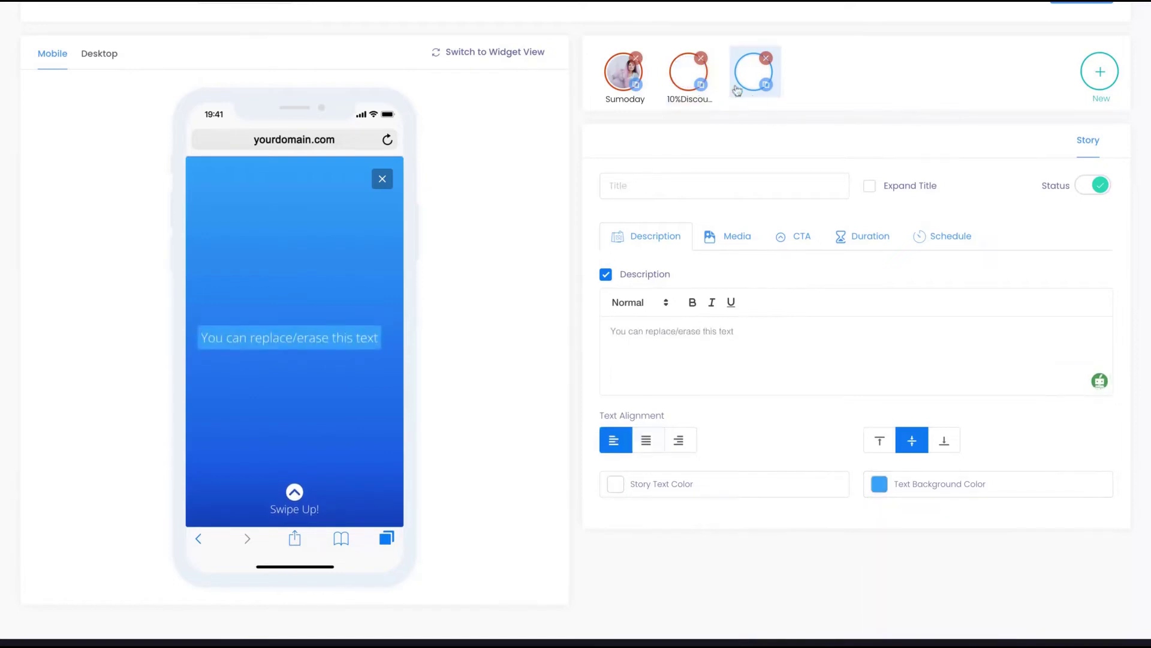
- Delete the extra blank third story, leaving Sumoday and 10%Discount
{"action": "left_click", "coordinate": [728, 236]}
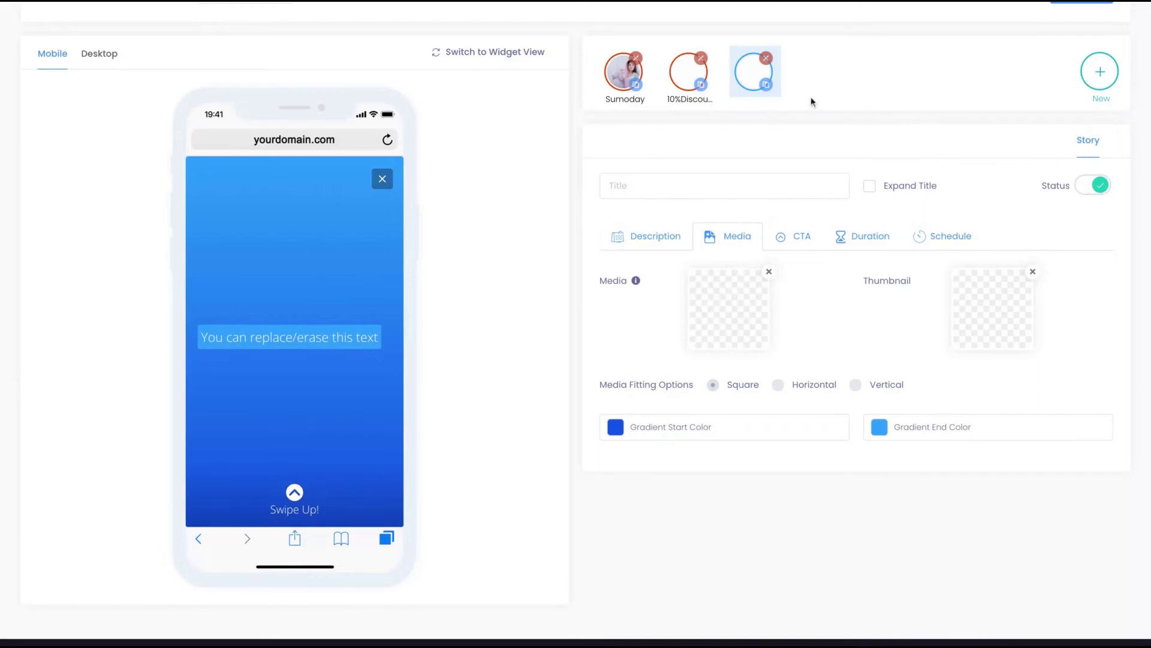
{"action": "left_click", "coordinate": [766, 58]}
{"action": "scroll", "coordinate": [659, 339], "scroll_direction": "up", "scroll_amount": 1}
- Set the widget type to Regular Stories after trying Menu and Group Stories
{"action": "left_click", "coordinate": [240, 96]}
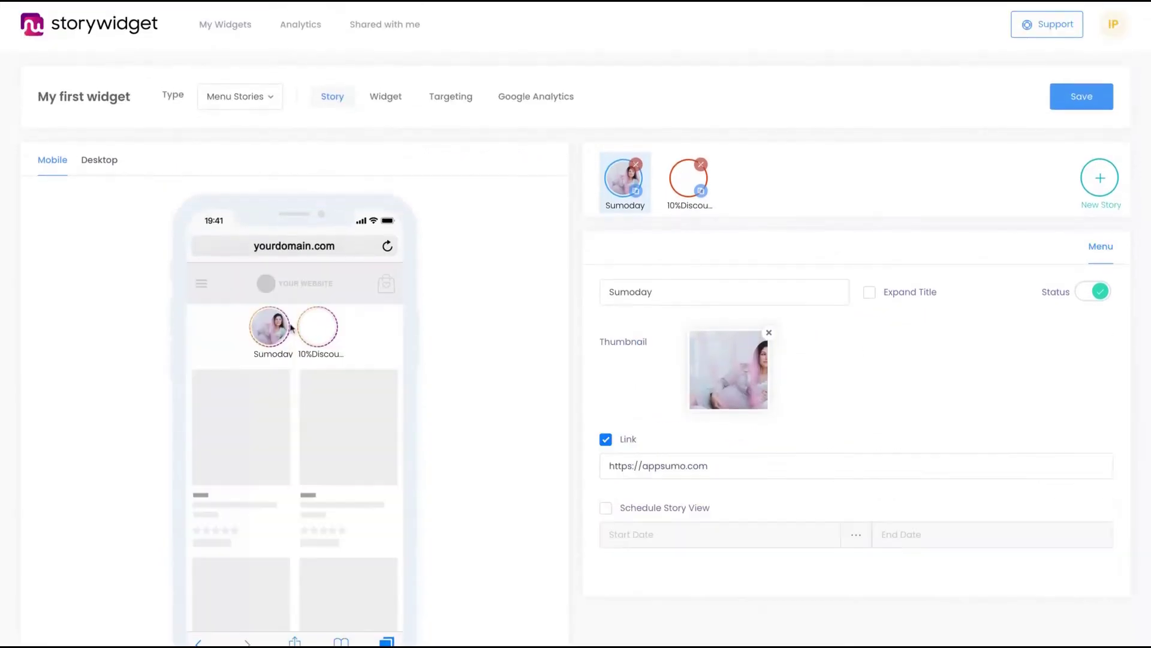
{"action": "left_click", "coordinate": [252, 100]}
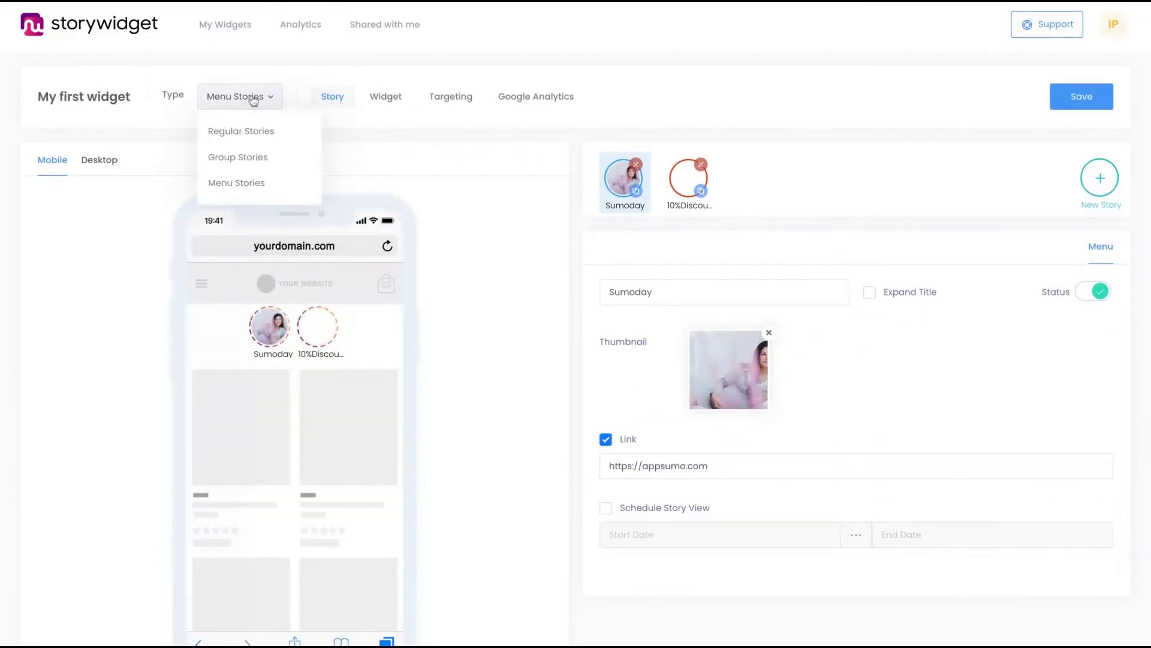
{"action": "left_click", "coordinate": [242, 168]}
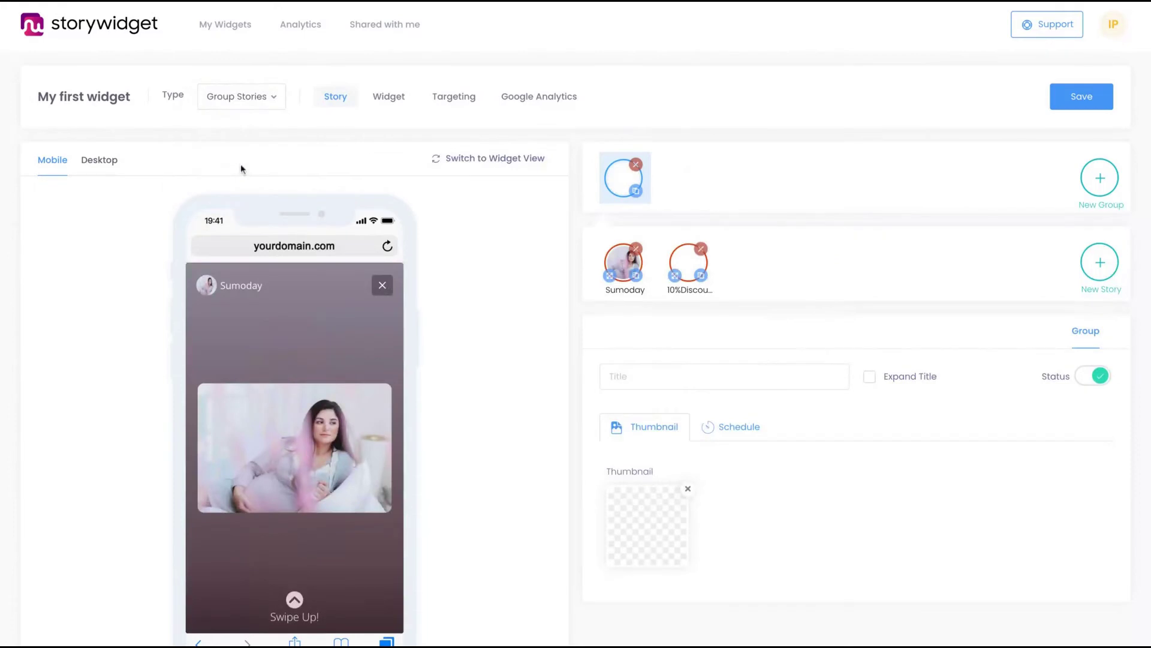
{"action": "left_click", "coordinate": [242, 137]}
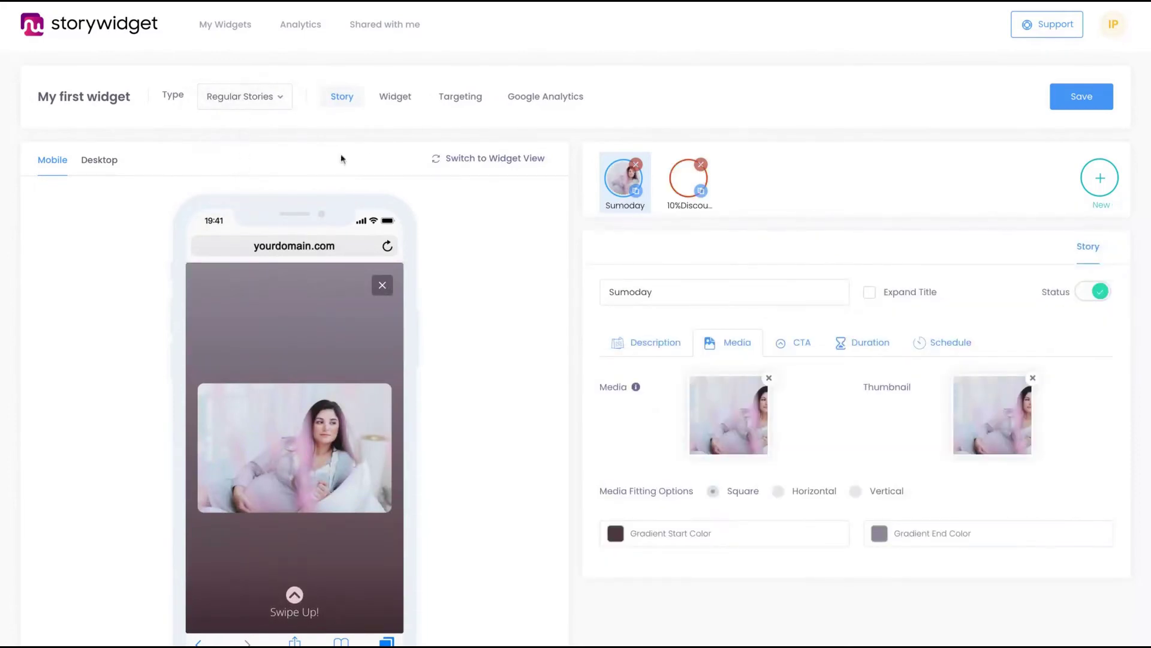
- Save 'My first widget' to generate its embed script, then dismiss the Embed Code window
{"action": "scroll", "coordinate": [623, 341], "scroll_direction": "down", "scroll_amount": 1}
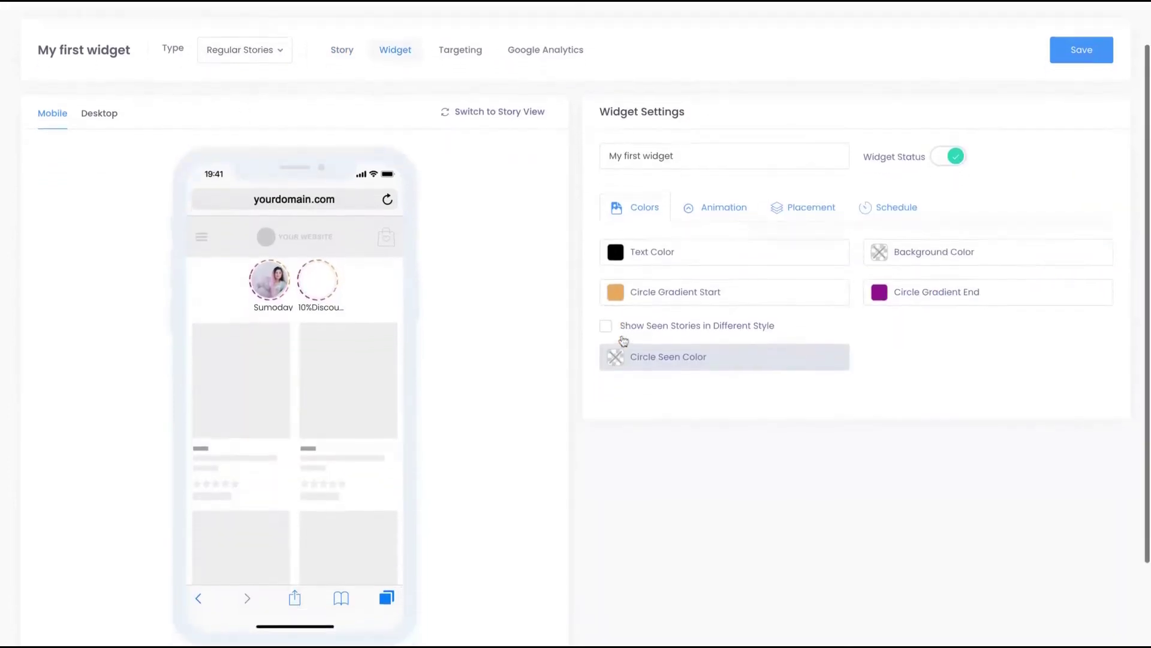
{"action": "scroll", "coordinate": [624, 340], "scroll_direction": "up", "scroll_amount": 1}
{"action": "left_click", "coordinate": [1081, 90]}
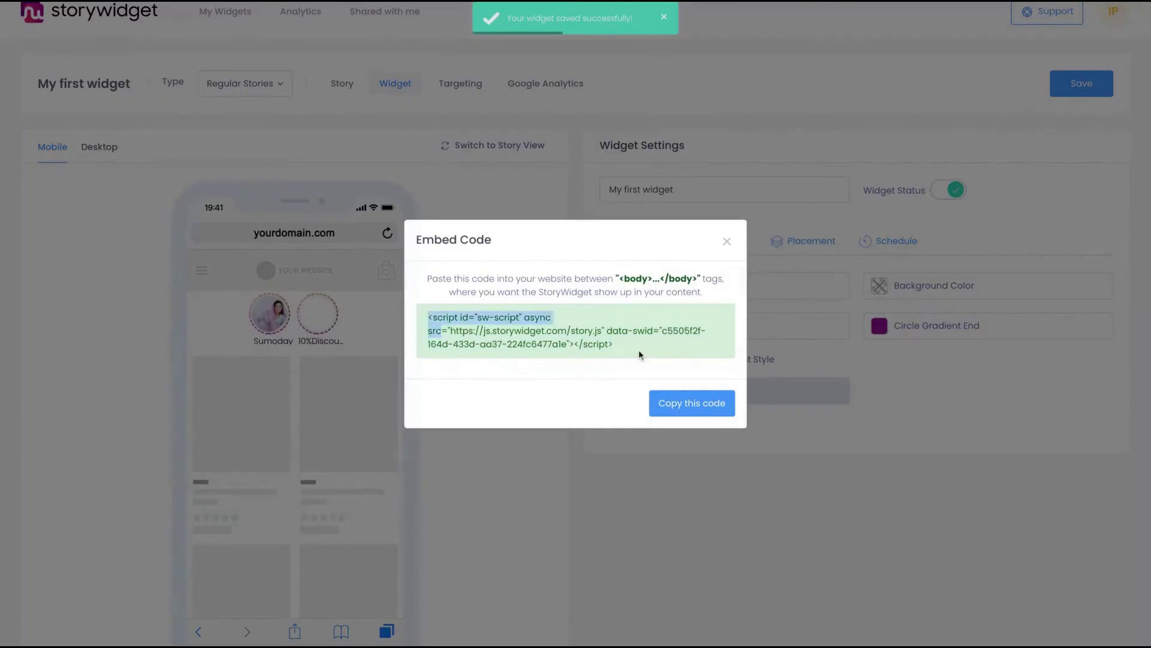
{"action": "left_click", "coordinate": [727, 241]}
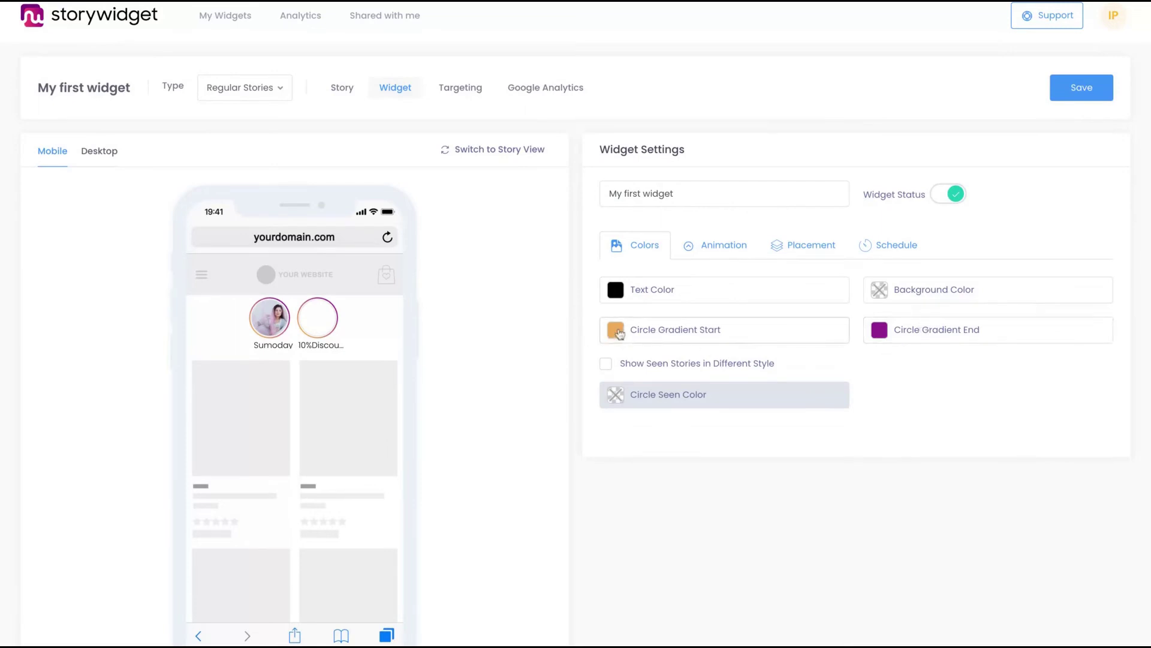
- Leave the transition animation off and keep the circle animation on
{"action": "left_click", "coordinate": [735, 256]}
{"action": "left_click", "coordinate": [884, 289]}
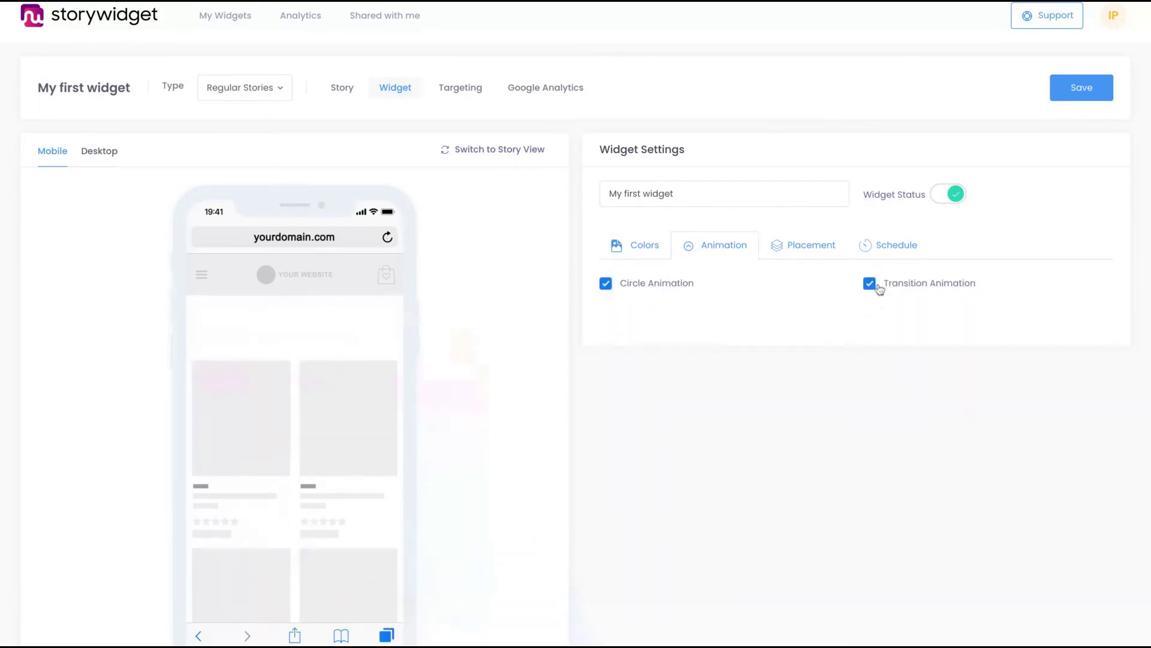
{"action": "left_click", "coordinate": [884, 289]}
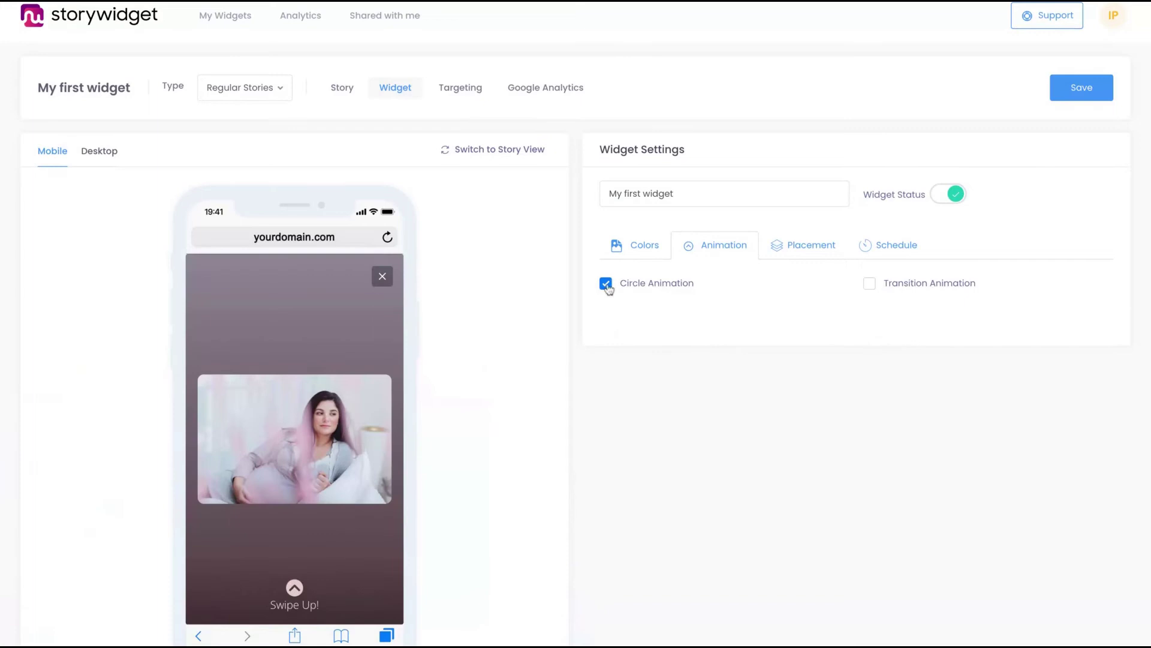
{"action": "left_click", "coordinate": [606, 285]}
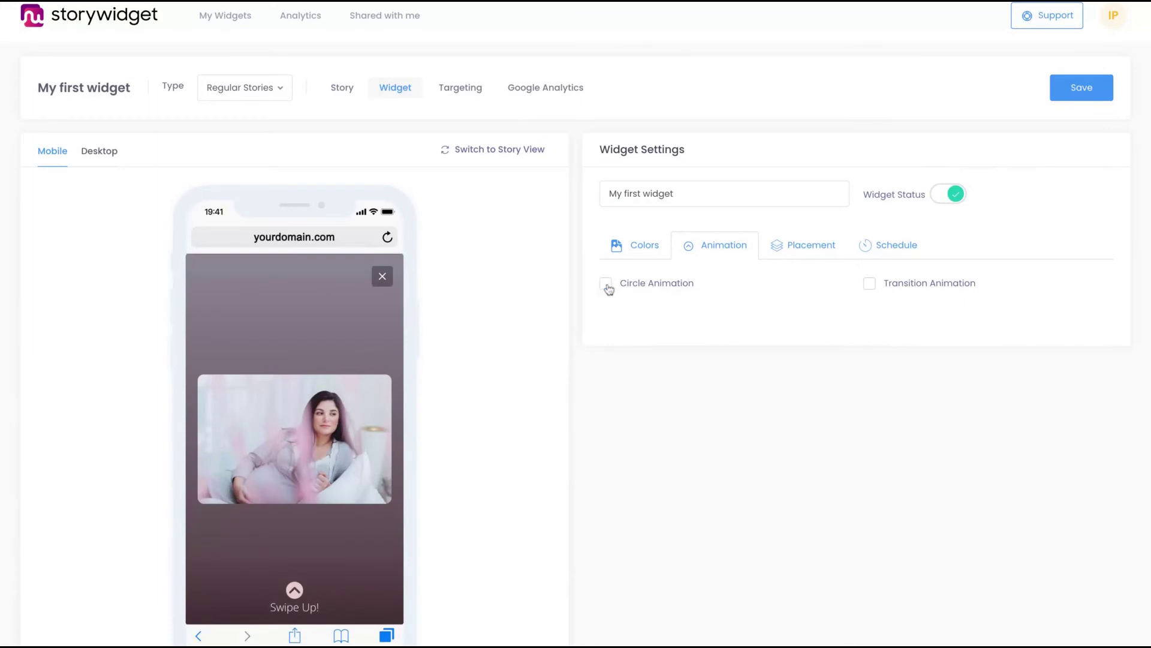
- Set the mobile placement to Inline after trying Fixed Bottom and Custom
{"action": "left_click", "coordinate": [804, 246]}
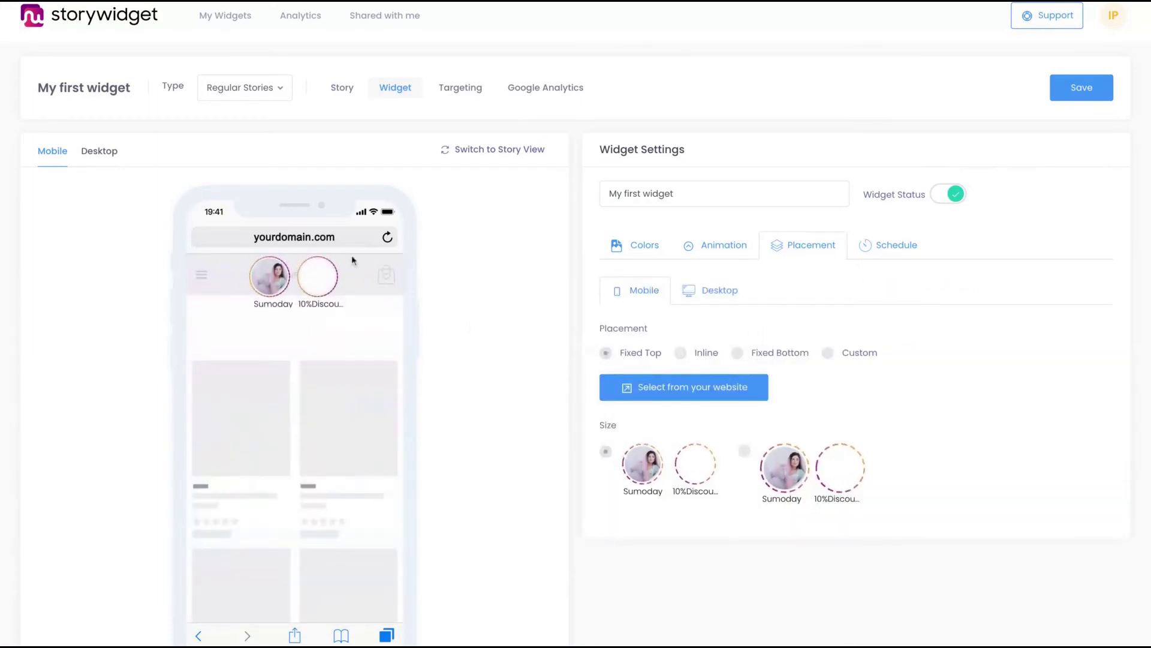
{"action": "left_click", "coordinate": [681, 355]}
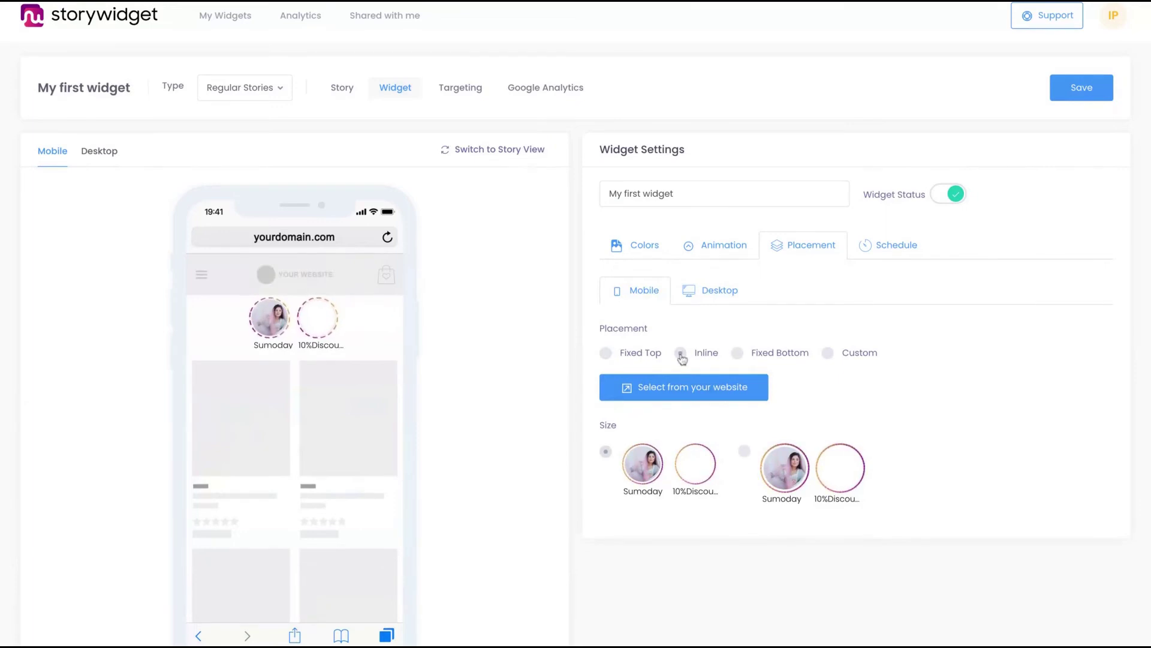
{"action": "left_click", "coordinate": [734, 359]}
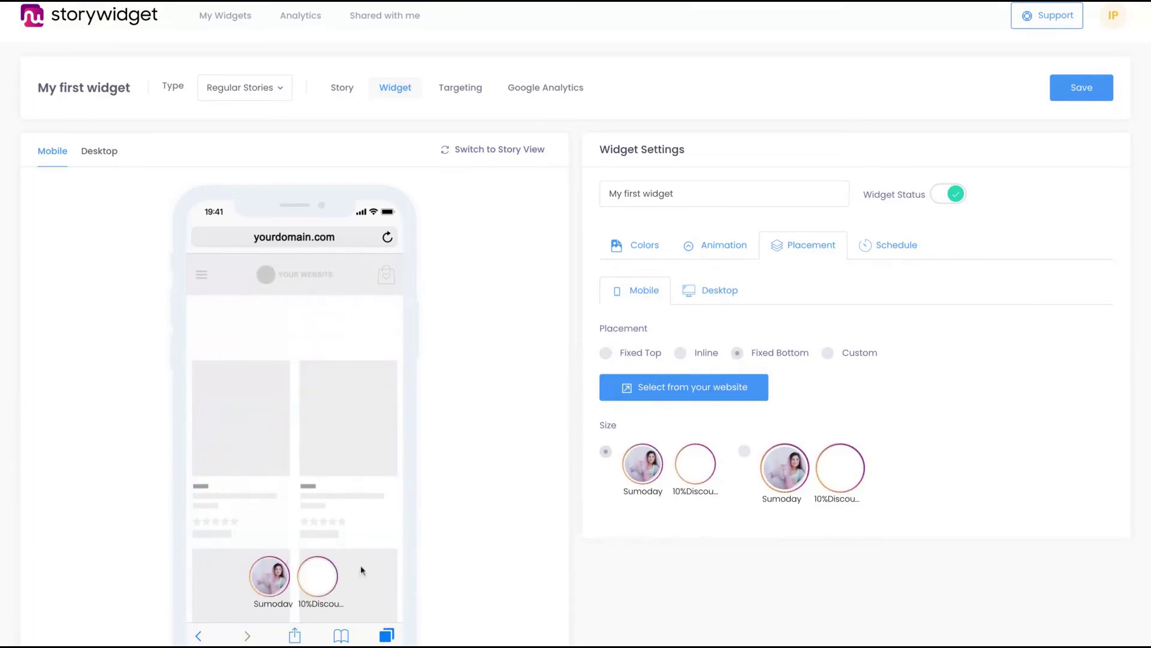
{"action": "left_click", "coordinate": [827, 357]}
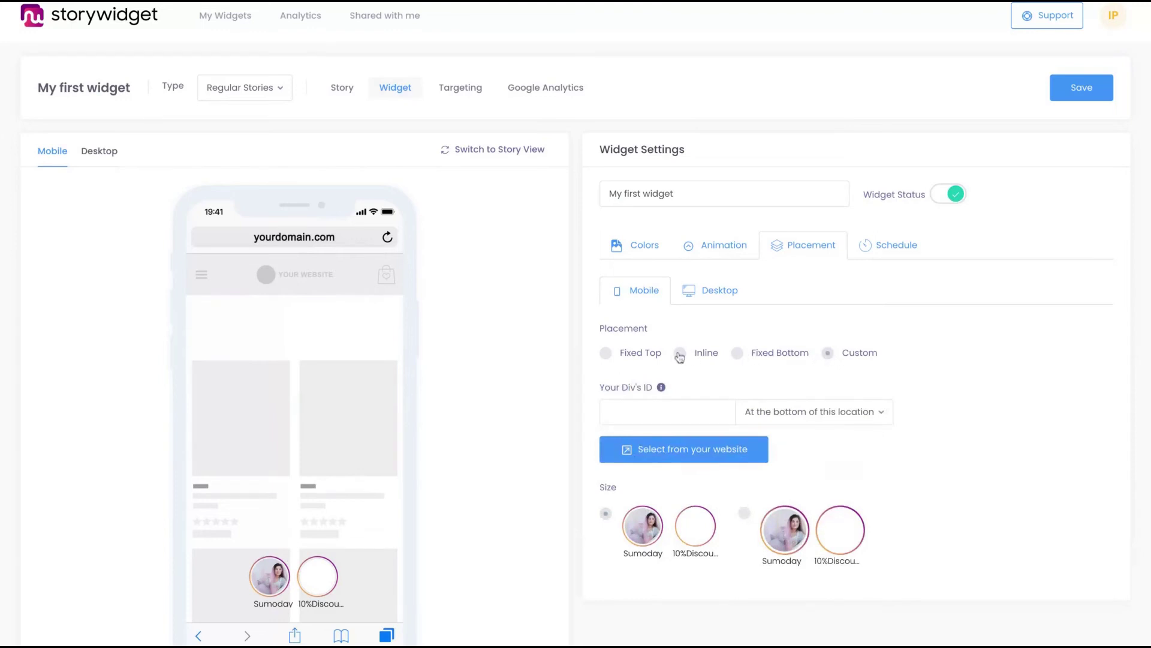
{"action": "left_click", "coordinate": [680, 354]}
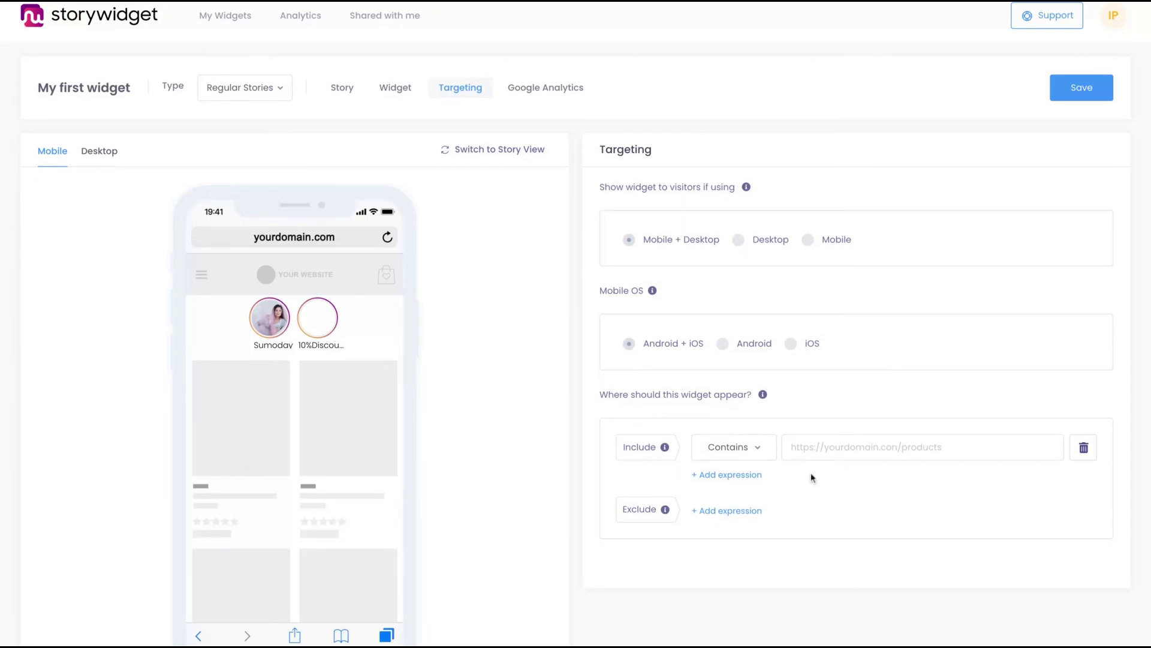
- Check the Google Analytics options, leaving them unchecked, and save the widget settings
{"action": "left_click", "coordinate": [535, 89]}
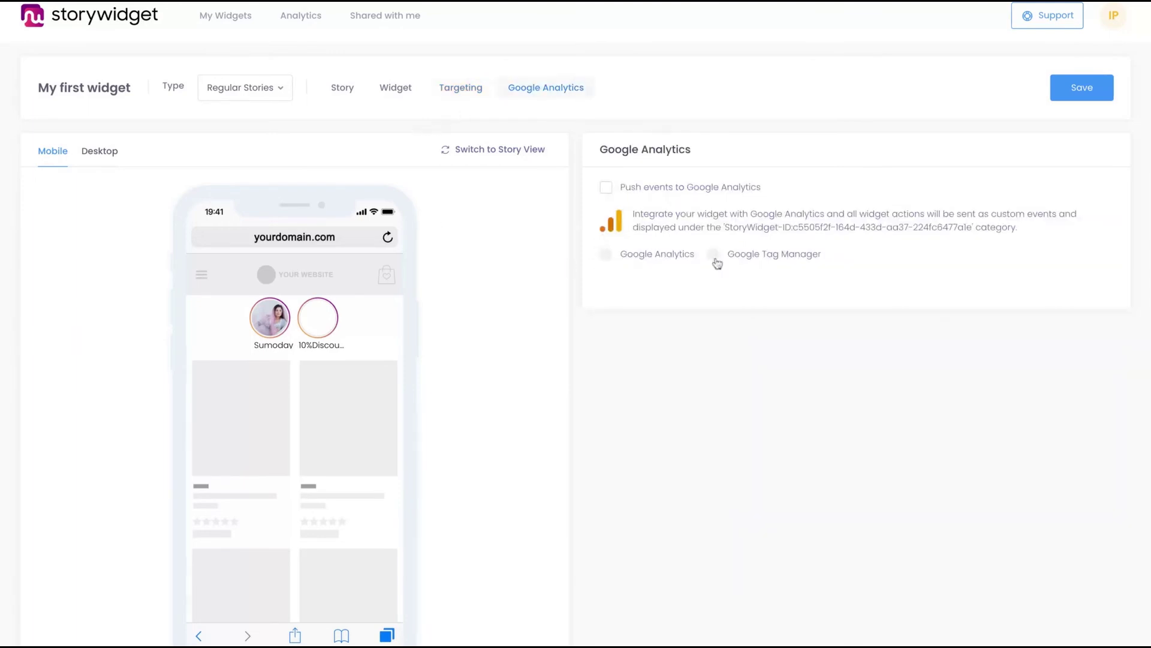
{"action": "scroll", "coordinate": [718, 259], "scroll_direction": "up", "scroll_amount": 1}
{"action": "left_click", "coordinate": [1083, 111]}
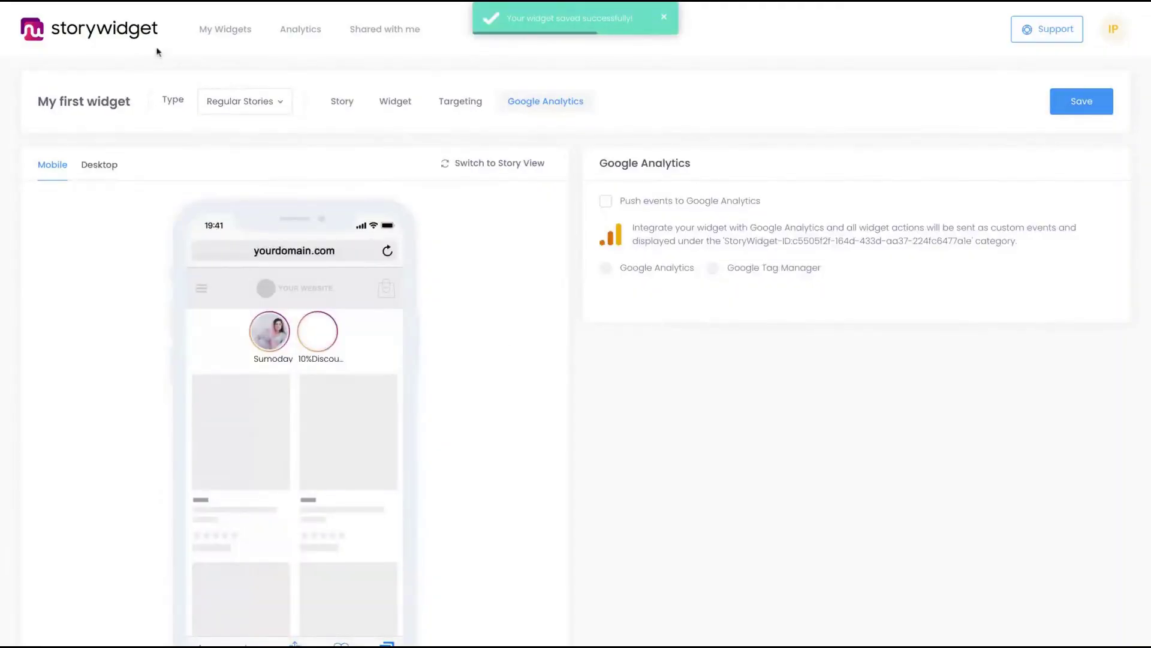
- Open Sample Widget from My Widgets for editing and browse its Travel and text-only Update stories
{"action": "left_click", "coordinate": [212, 37]}
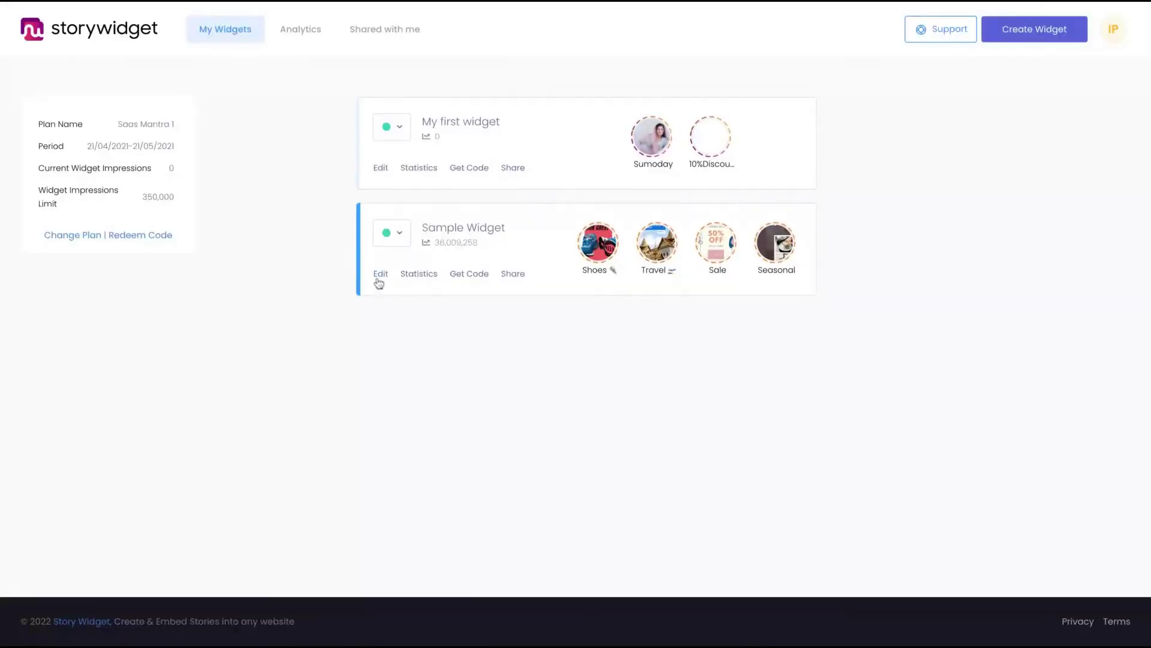
{"action": "left_click", "coordinate": [381, 274]}
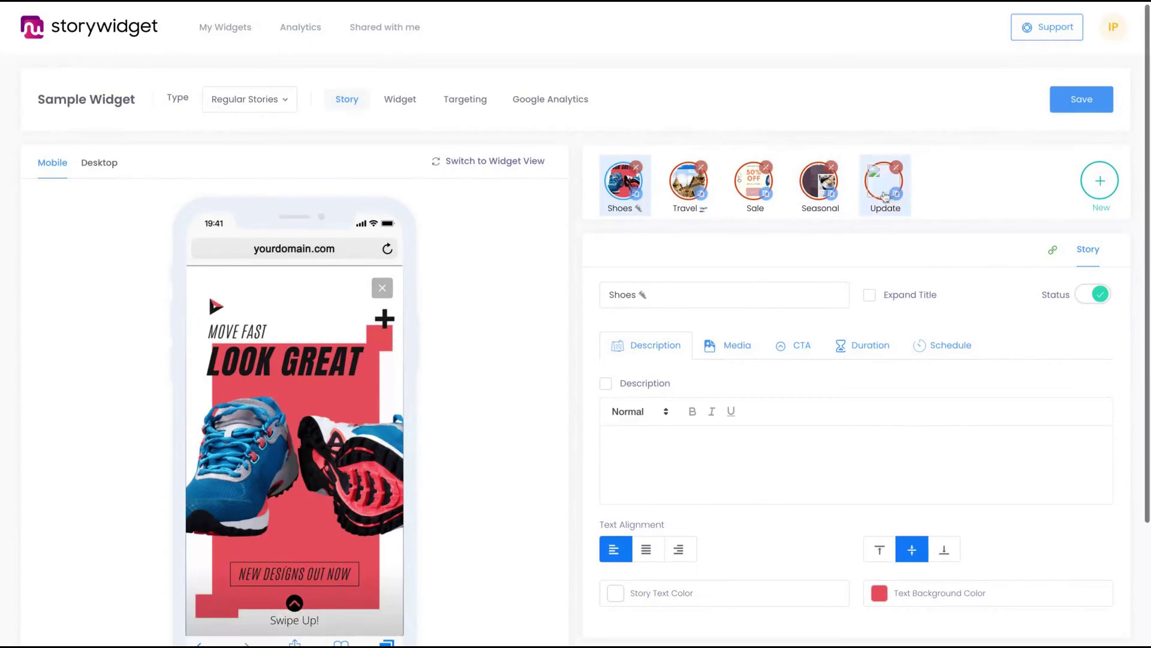
{"action": "scroll", "coordinate": [869, 192], "scroll_direction": "down", "scroll_amount": 1}
{"action": "left_click", "coordinate": [688, 114]}
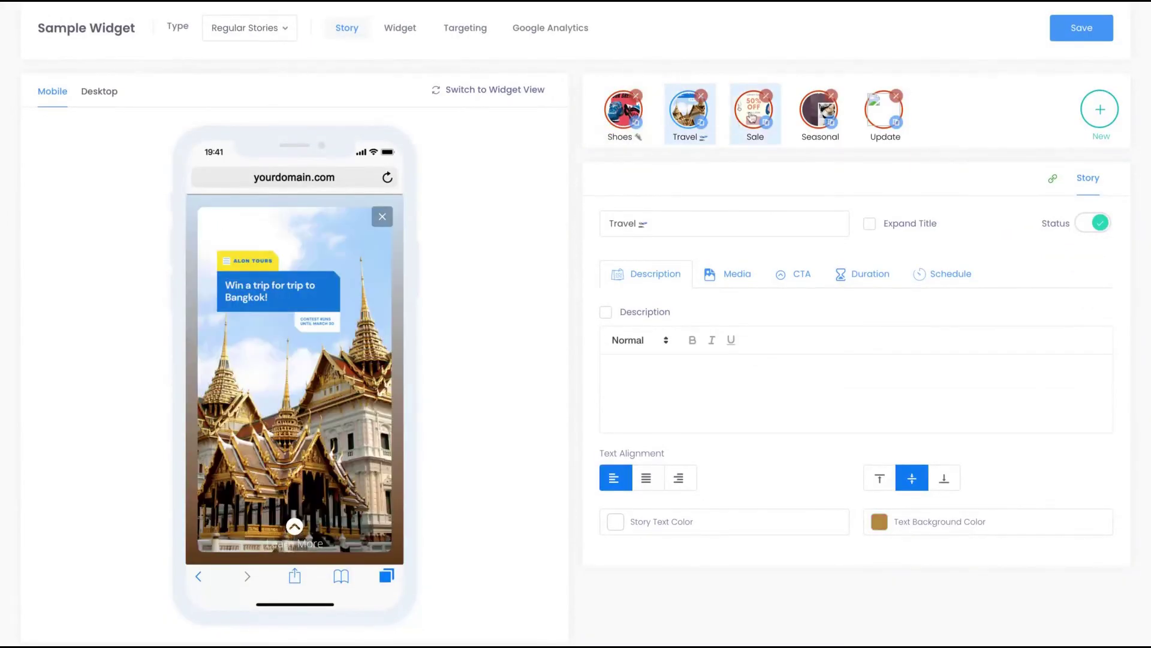
{"action": "left_click", "coordinate": [884, 111]}
{"action": "scroll", "coordinate": [751, 230], "scroll_direction": "up", "scroll_amount": 1}
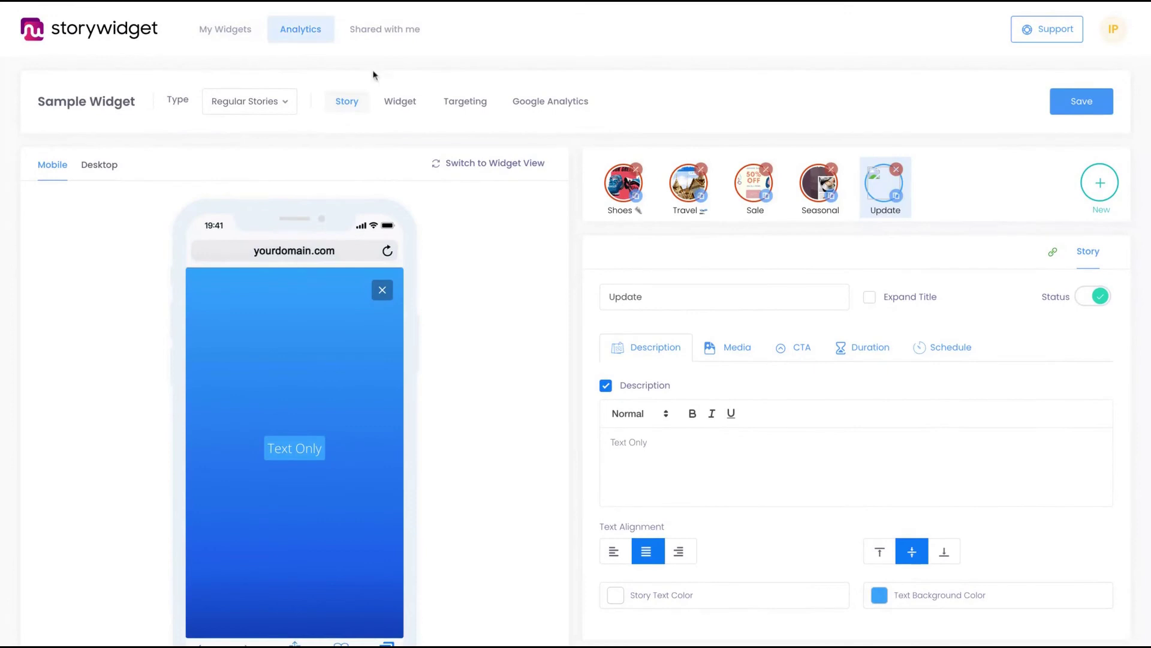
- Select Sample Widget in analytics and review its 11,574 impressions, 3,009 story views and 601 clicks
{"action": "scroll", "coordinate": [588, 285], "scroll_direction": "down", "scroll_amount": 5}
{"action": "scroll", "coordinate": [591, 286], "scroll_direction": "down", "scroll_amount": 1}
{"action": "scroll", "coordinate": [590, 286], "scroll_direction": "up", "scroll_amount": 3}
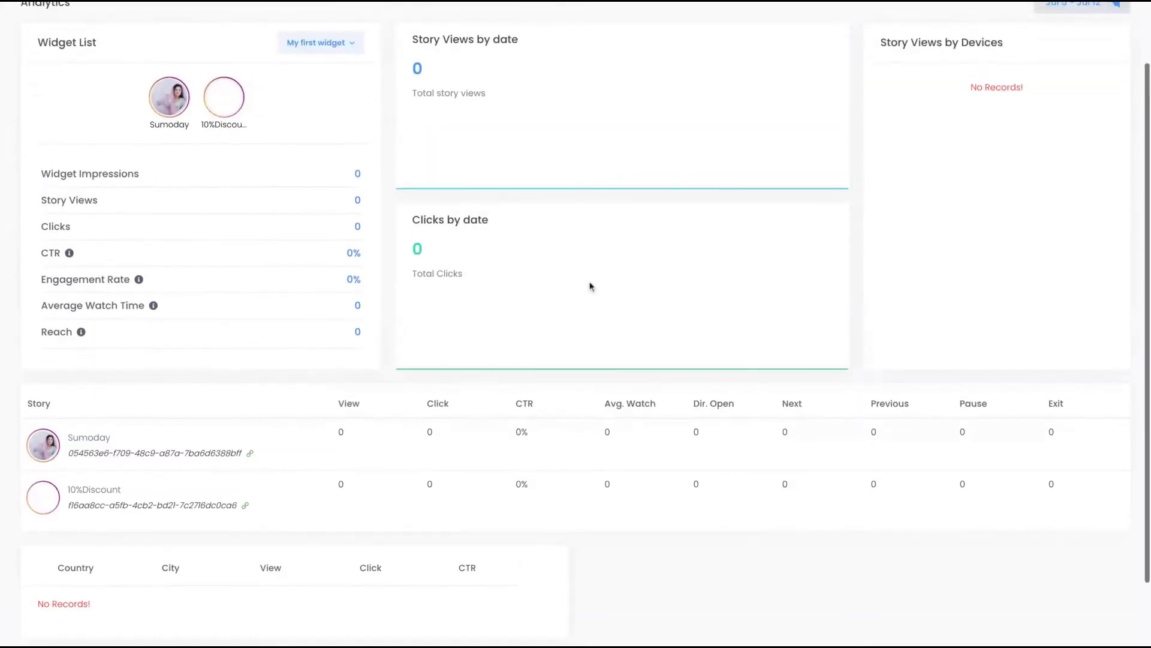
{"action": "scroll", "coordinate": [591, 285], "scroll_direction": "up", "scroll_amount": 2}
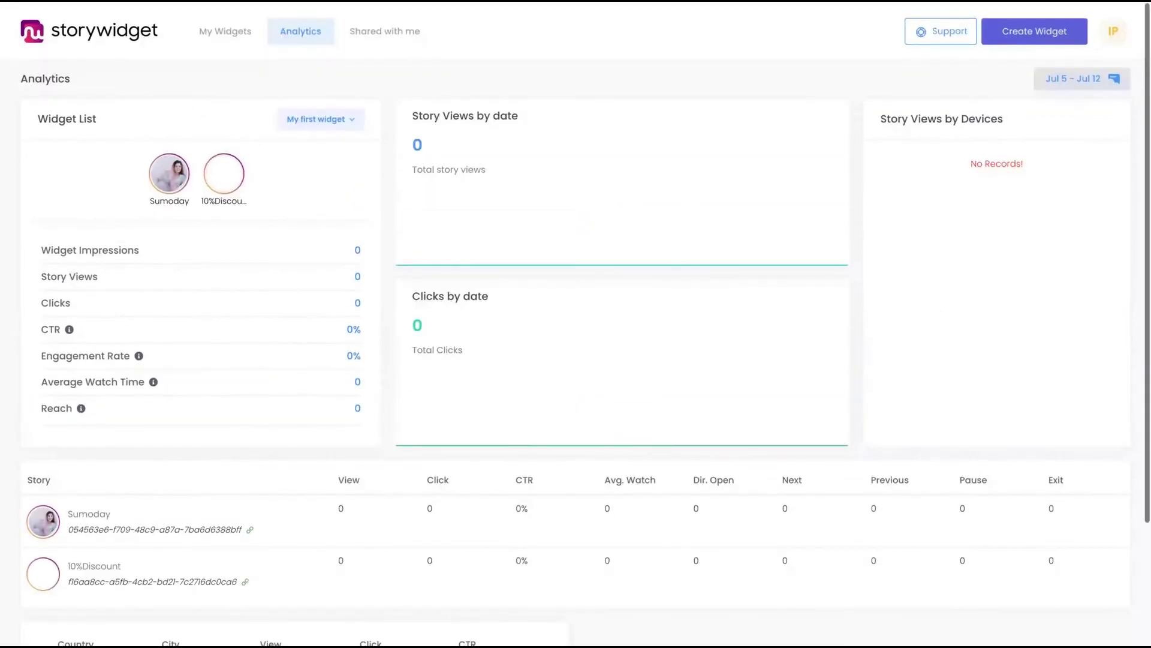
{"action": "left_click", "coordinate": [358, 124]}
{"action": "left_click", "coordinate": [336, 178]}
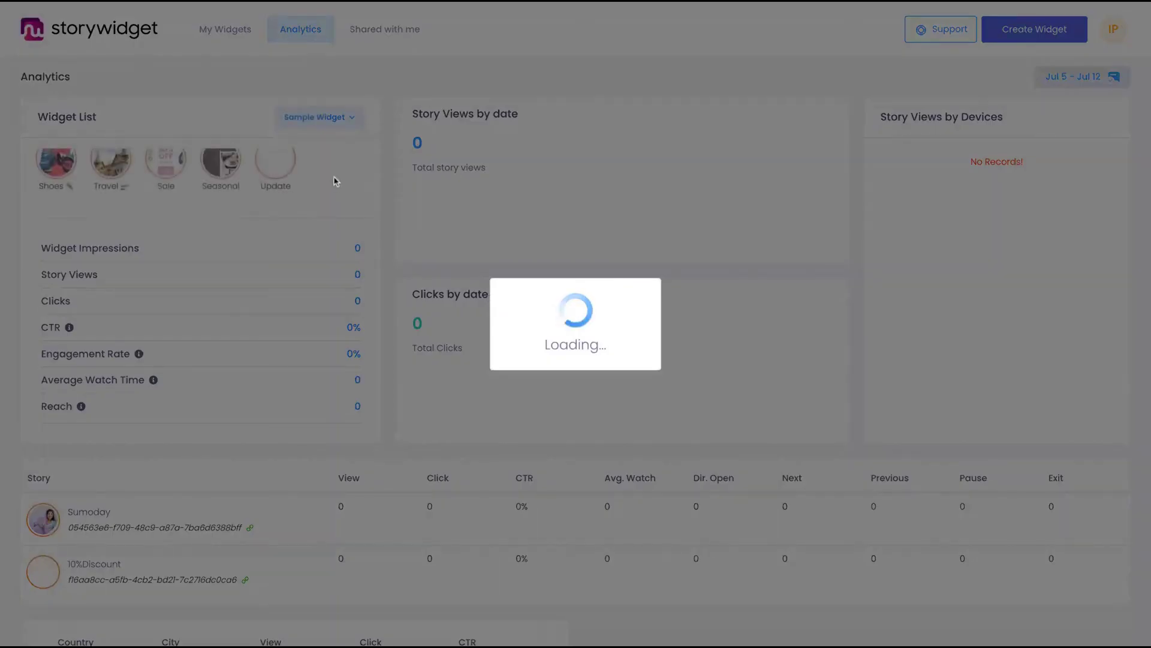
{"action": "scroll", "coordinate": [432, 379], "scroll_direction": "down", "scroll_amount": 1}
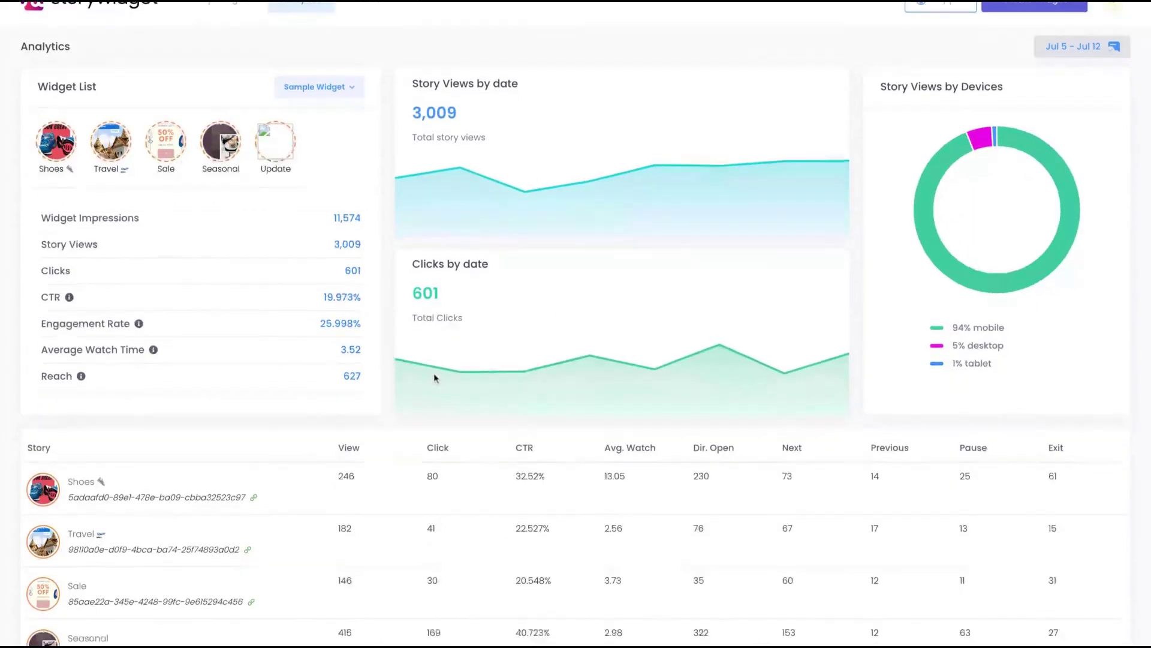
{"action": "scroll", "coordinate": [435, 378], "scroll_direction": "down", "scroll_amount": 1}
{"action": "scroll", "coordinate": [468, 354], "scroll_direction": "down", "scroll_amount": 2}
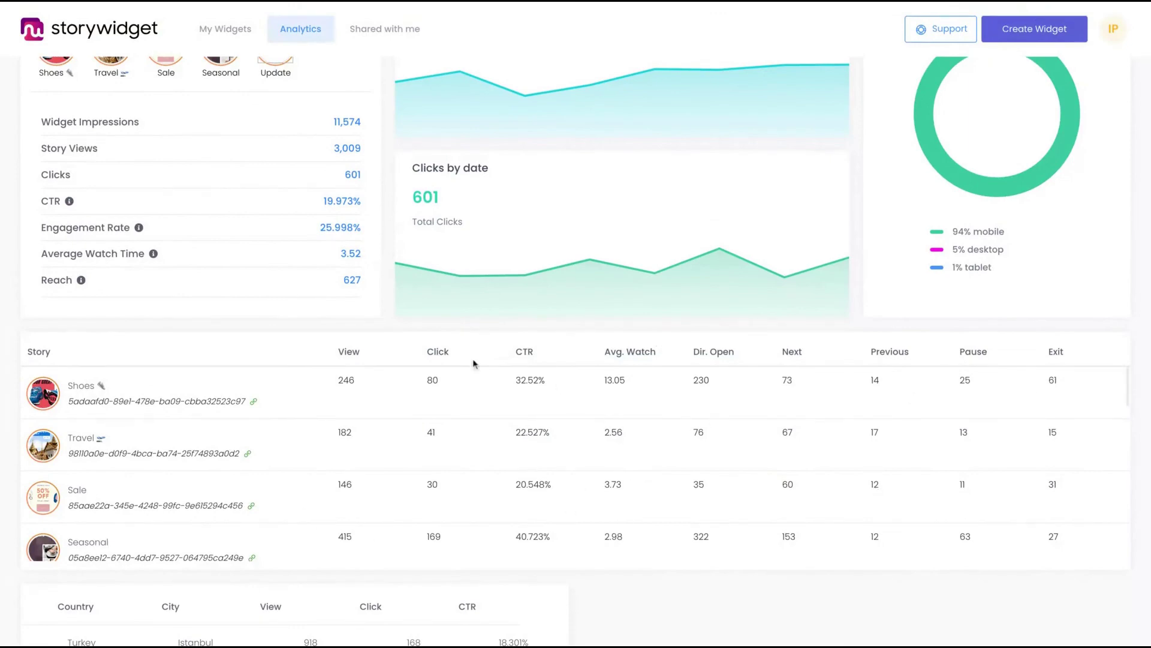
{"action": "scroll", "coordinate": [473, 363], "scroll_direction": "up", "scroll_amount": 4}
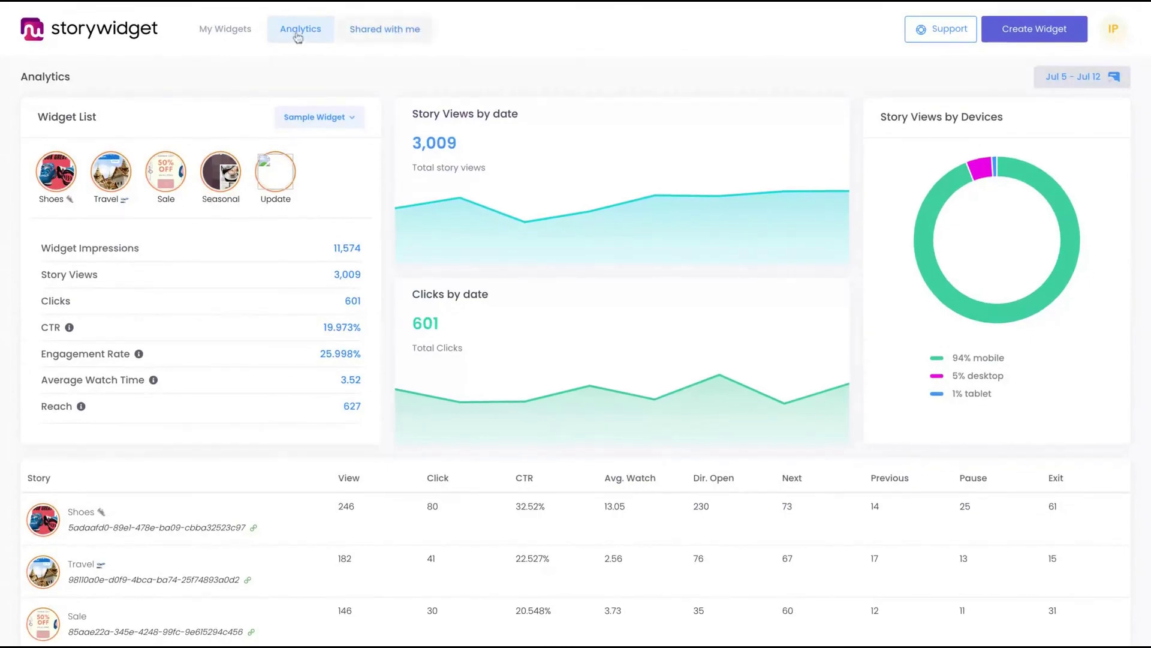